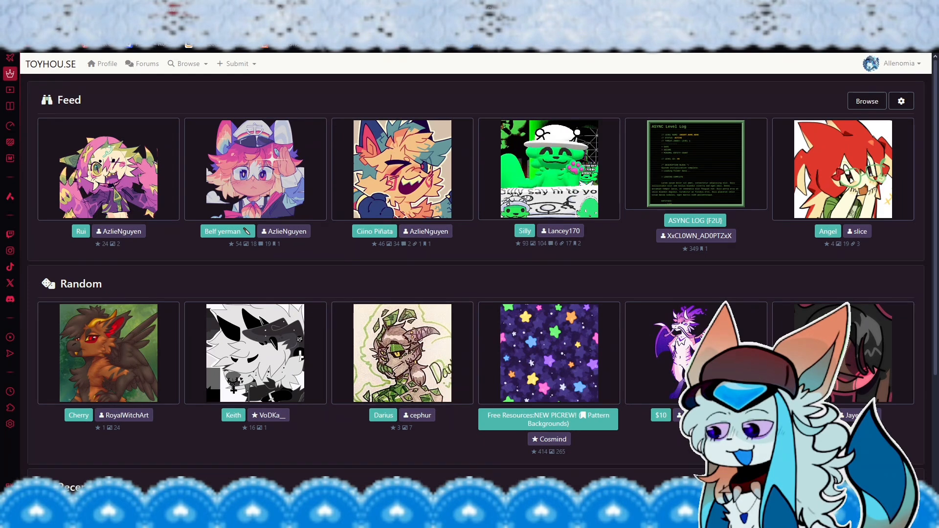
Step: Open the account's Display Settings and view the available site themes
{"action": "left_click", "coordinate": [884, 66]}
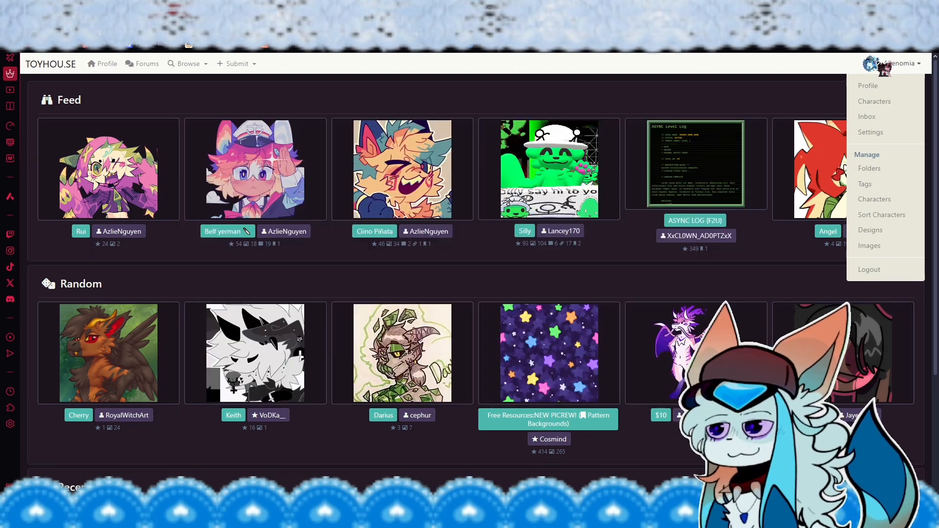
{"action": "left_click", "coordinate": [886, 136]}
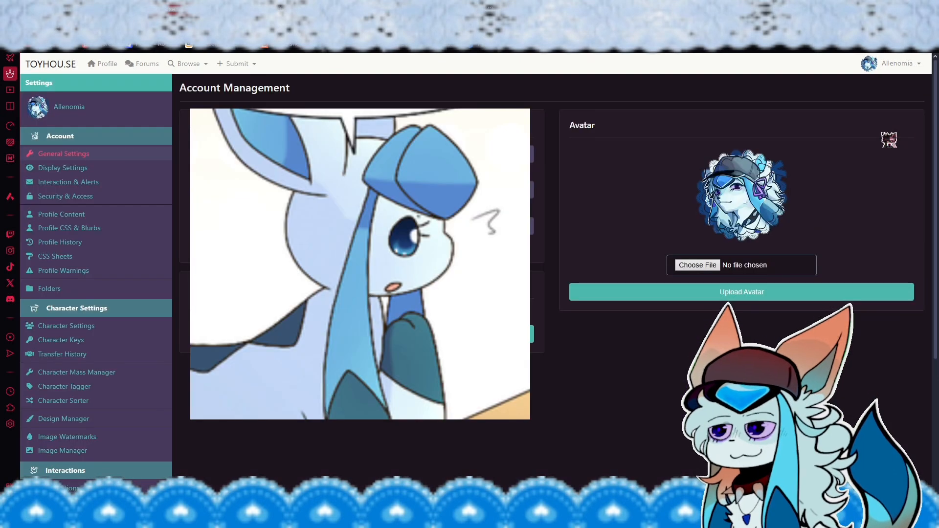
{"action": "left_click", "coordinate": [98, 170]}
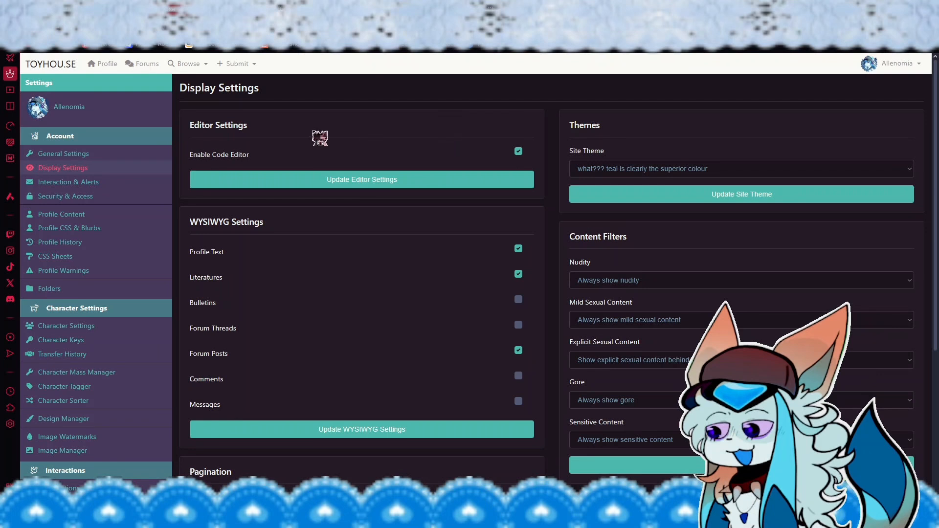
{"action": "scroll", "coordinate": [465, 127], "scroll_direction": "down", "scroll_amount": 1}
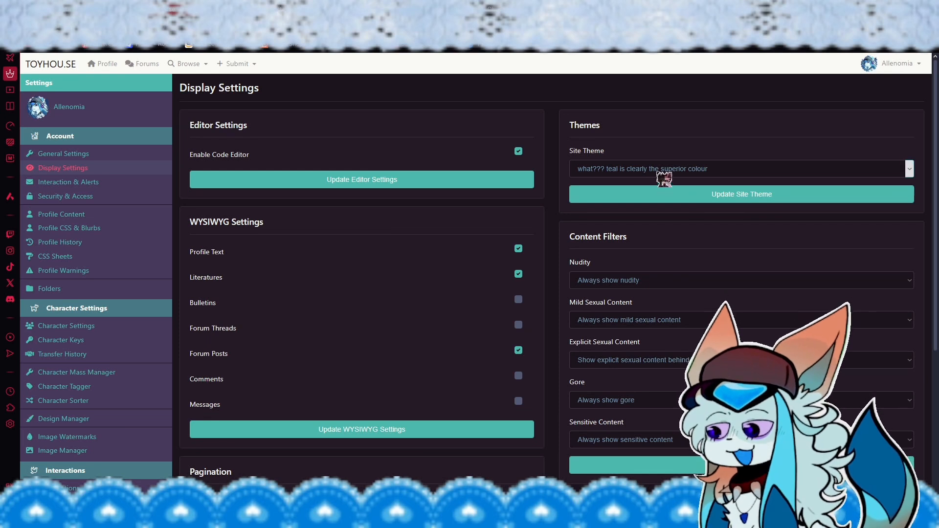
{"action": "left_click", "coordinate": [716, 172]}
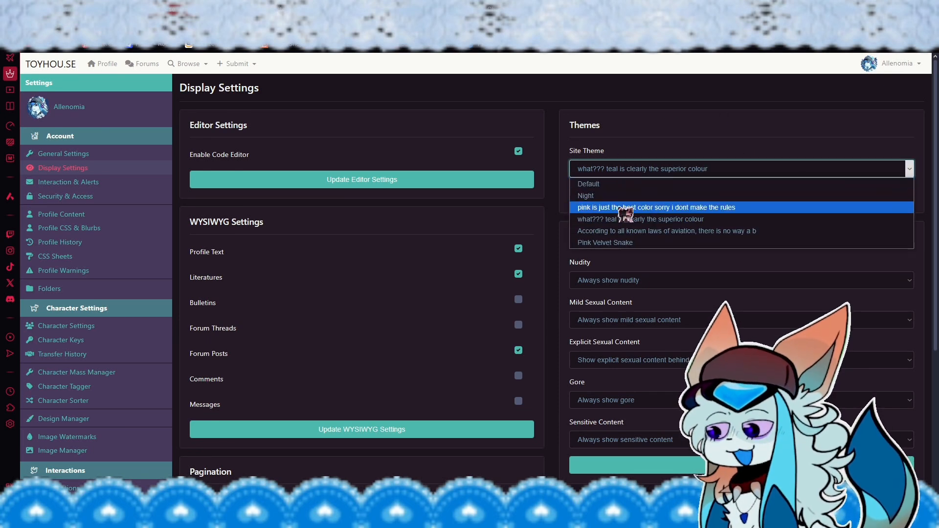
{"action": "left_click", "coordinate": [649, 153]}
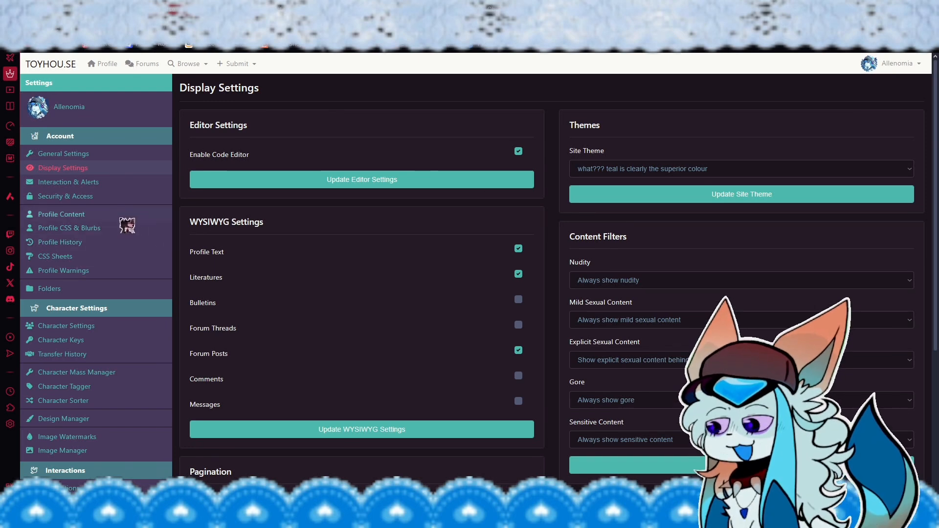
Step: Open the Profile Content editor and review the profile text and the Profile Page Blocks options
{"action": "left_click", "coordinate": [100, 215]}
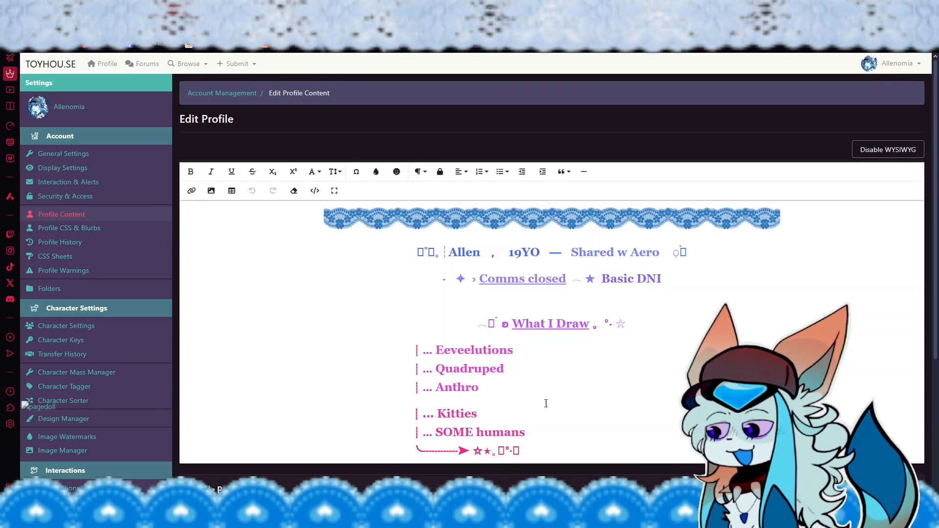
{"action": "scroll", "coordinate": [420, 304], "scroll_direction": "down", "scroll_amount": 3}
{"action": "scroll", "coordinate": [420, 304], "scroll_direction": "down", "scroll_amount": 2}
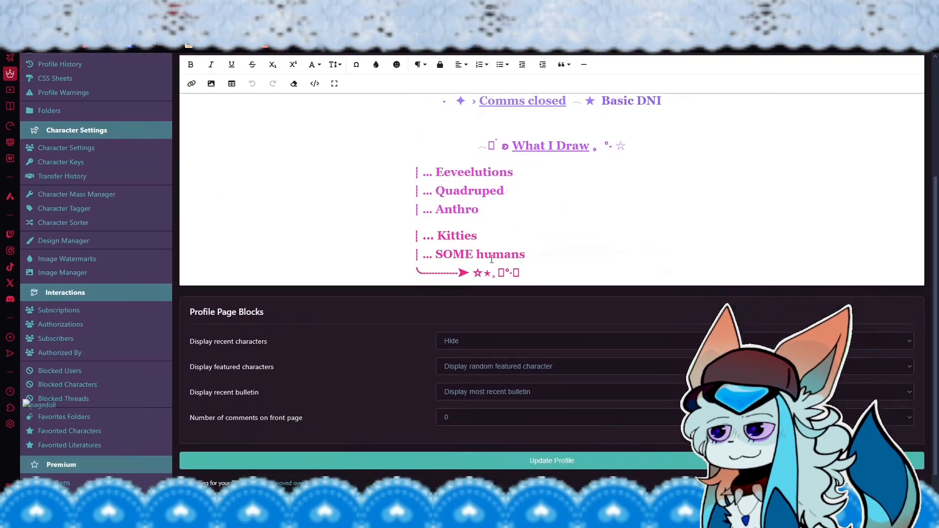
{"action": "scroll", "coordinate": [486, 352], "scroll_direction": "up", "scroll_amount": 5}
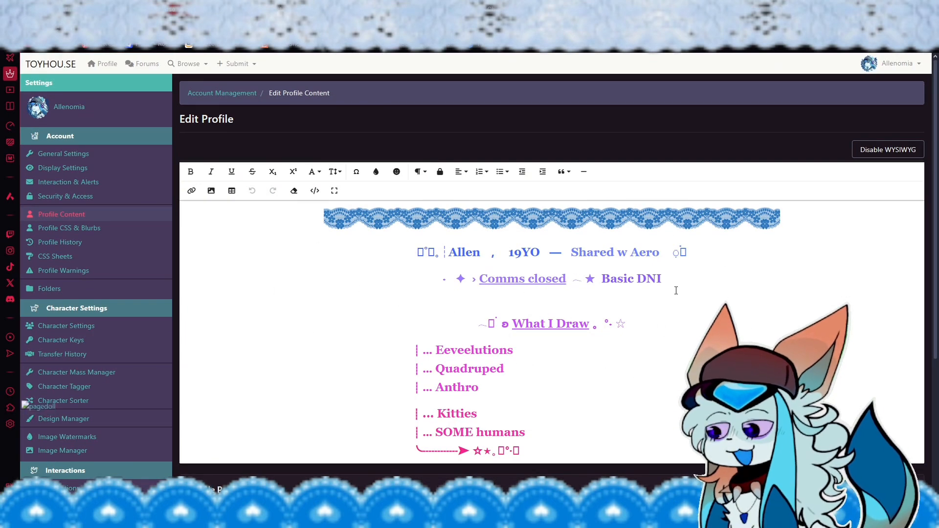
Step: Open the Profile Warnings settings and review the maturity block options and the account-wide content warning
{"action": "left_click", "coordinate": [113, 273]}
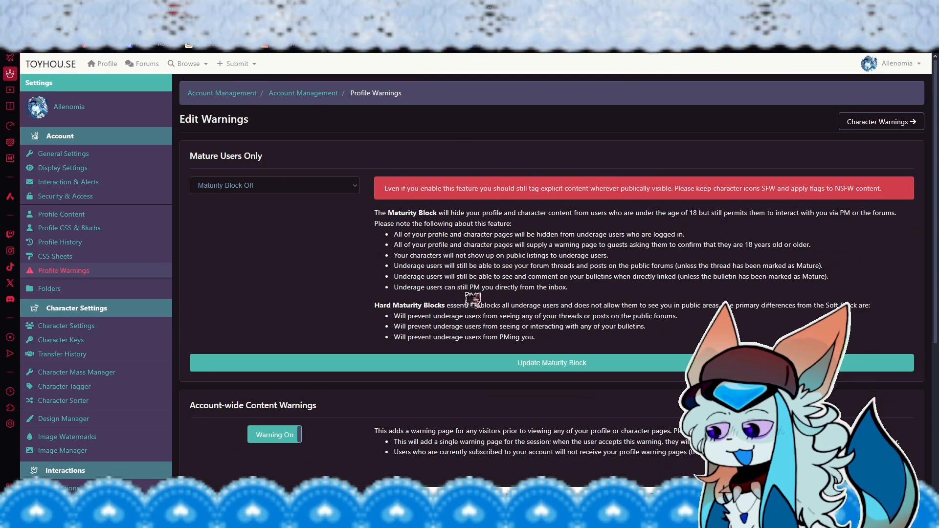
{"action": "scroll", "coordinate": [557, 377], "scroll_direction": "down", "scroll_amount": 1}
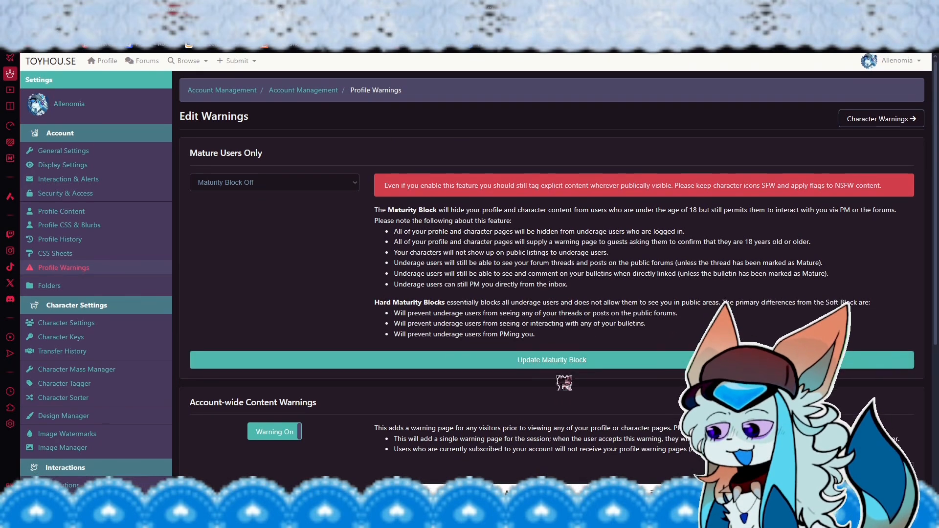
{"action": "scroll", "coordinate": [564, 383], "scroll_direction": "down", "scroll_amount": 4}
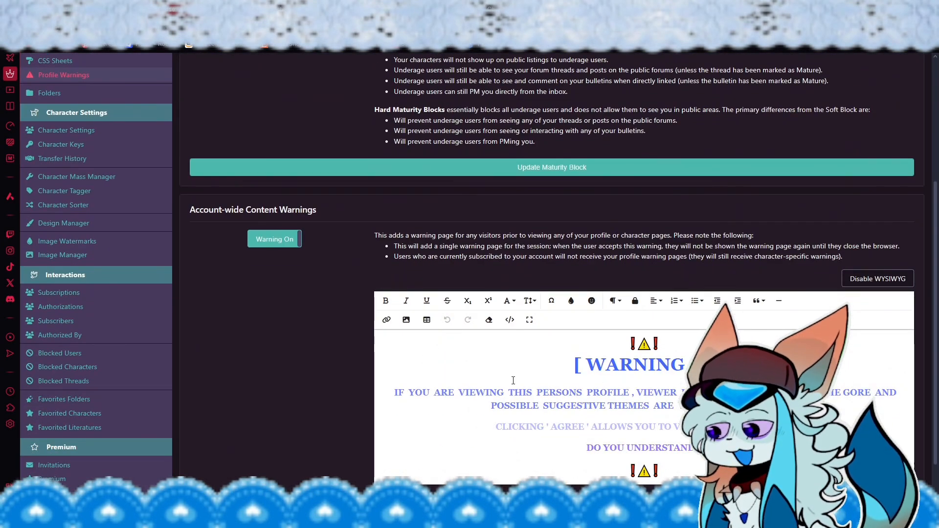
{"action": "scroll", "coordinate": [411, 355], "scroll_direction": "up", "scroll_amount": 4}
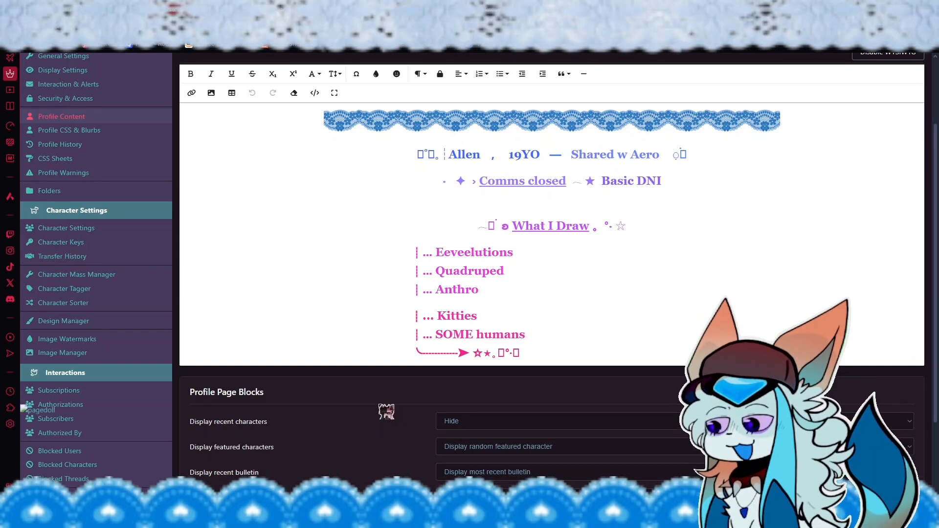
{"action": "scroll", "coordinate": [417, 381], "scroll_direction": "down", "scroll_amount": 3}
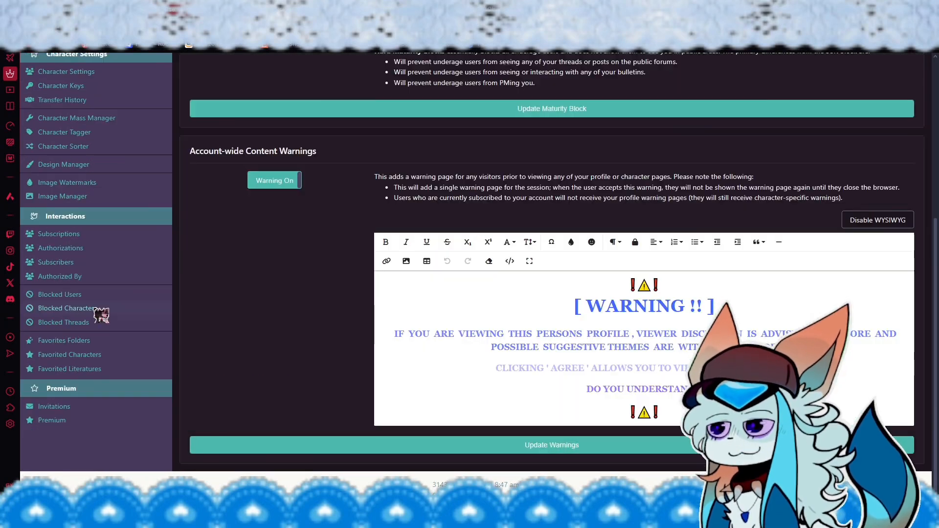
Step: Open the account's subscriptions, review the notification options of the subscribed users, and save the list
{"action": "left_click", "coordinate": [96, 237]}
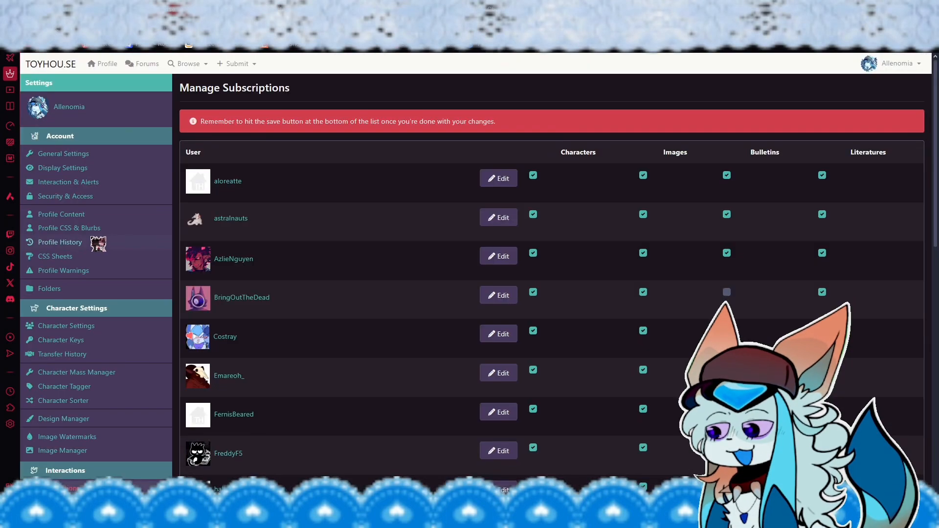
{"action": "scroll", "coordinate": [431, 335], "scroll_direction": "down", "scroll_amount": 20}
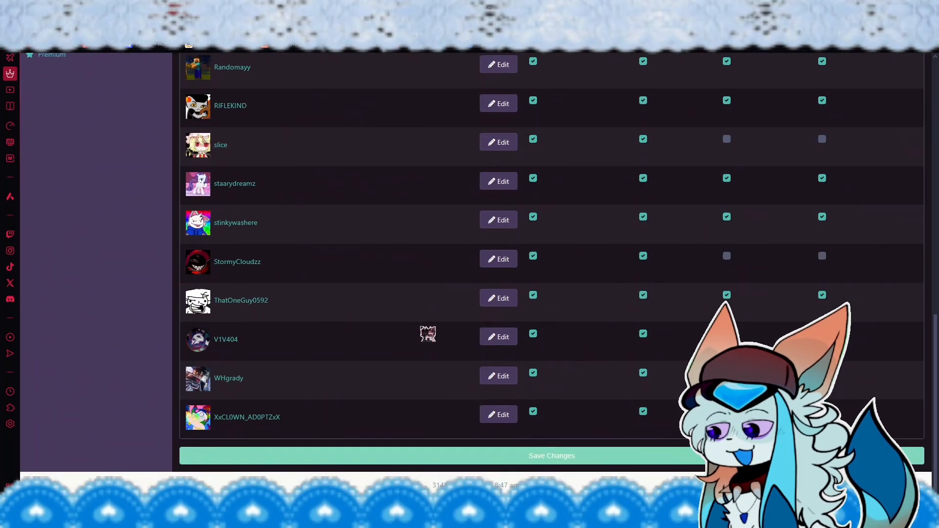
{"action": "scroll", "coordinate": [428, 334], "scroll_direction": "up", "scroll_amount": 20}
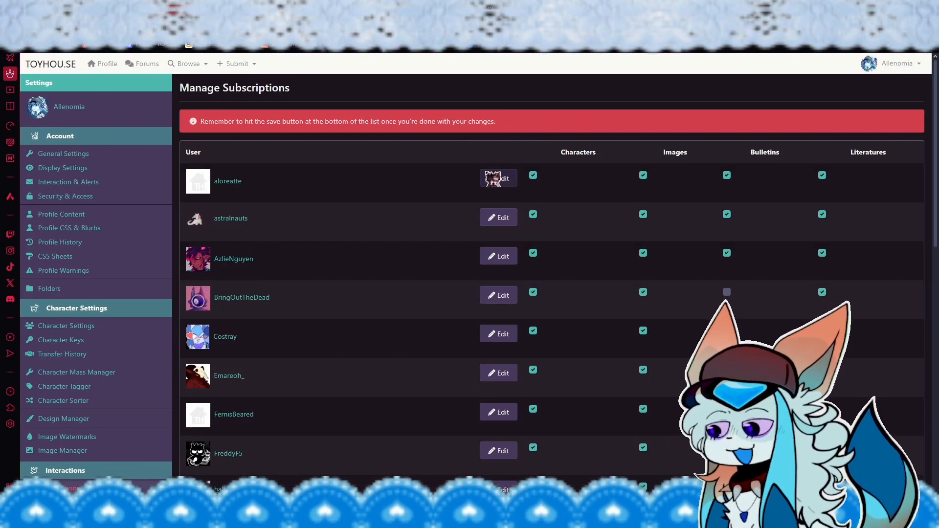
{"action": "scroll", "coordinate": [419, 329], "scroll_direction": "down", "scroll_amount": 20}
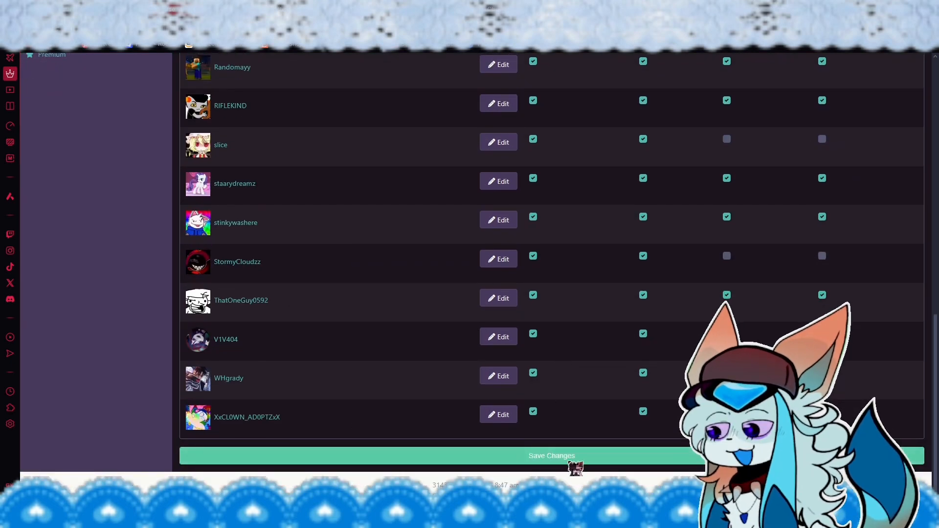
{"action": "left_click", "coordinate": [541, 461]}
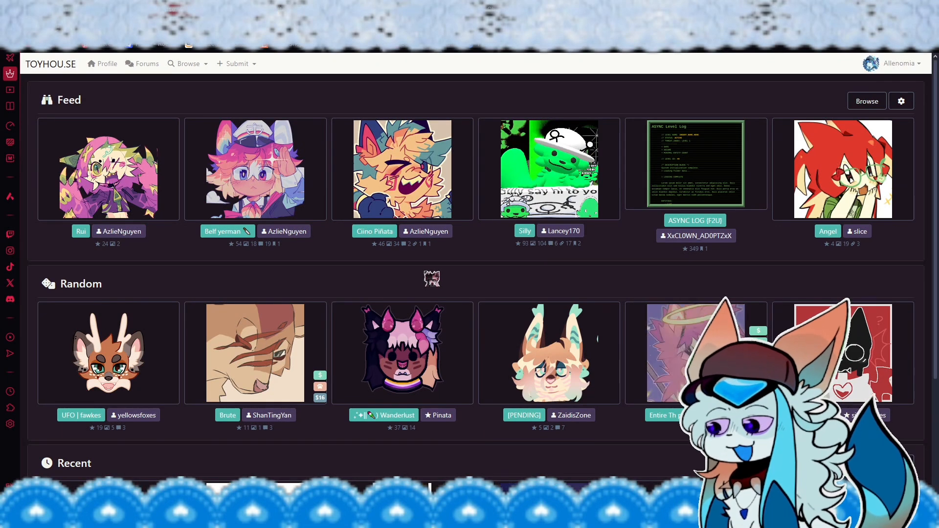
Step: Open the new character submission form and examine its avatar, category, name, folder, visibility and tag fields
{"action": "left_click", "coordinate": [243, 64]}
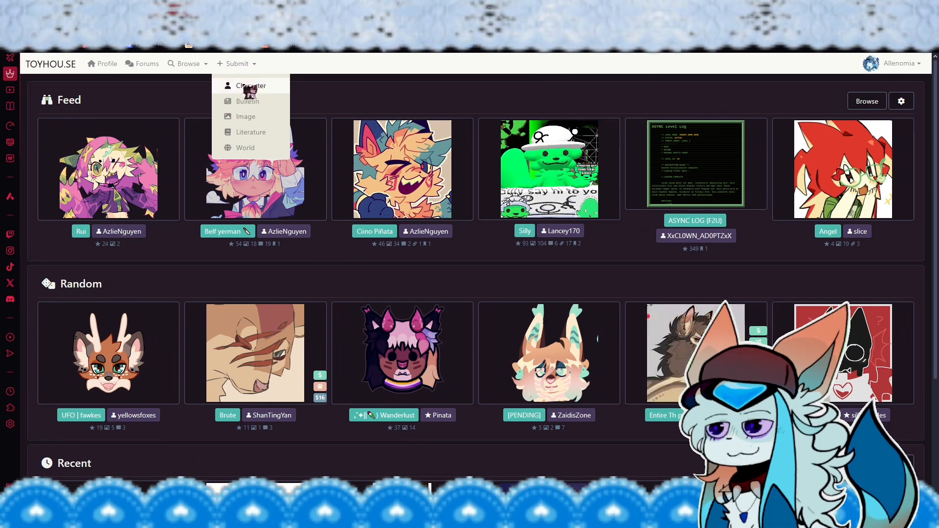
{"action": "left_click", "coordinate": [250, 87]}
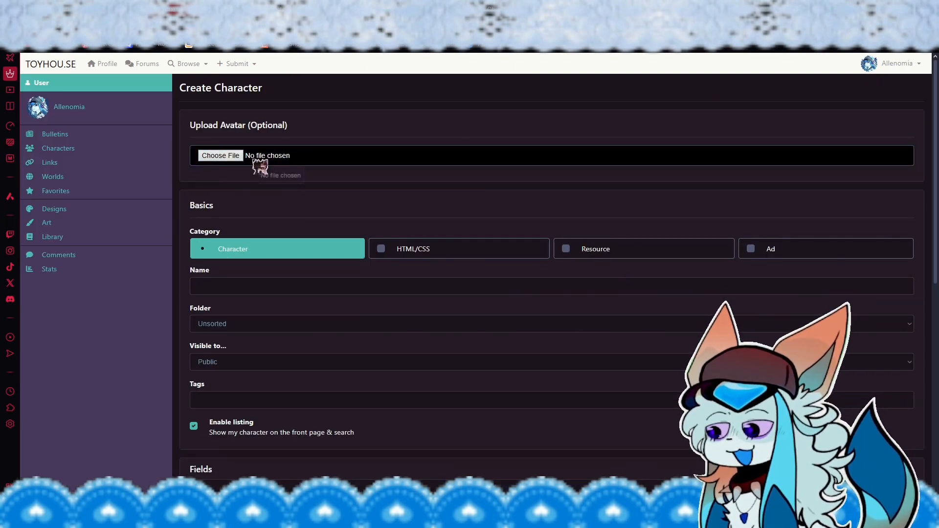
{"action": "scroll", "coordinate": [304, 186], "scroll_direction": "down", "scroll_amount": 1}
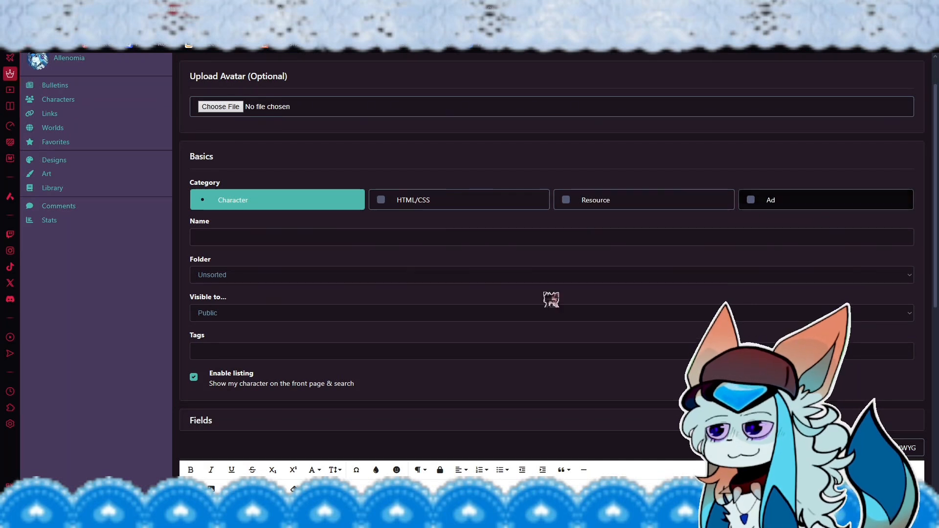
{"action": "scroll", "coordinate": [550, 299], "scroll_direction": "down", "scroll_amount": 1}
{"action": "left_click", "coordinate": [218, 188]}
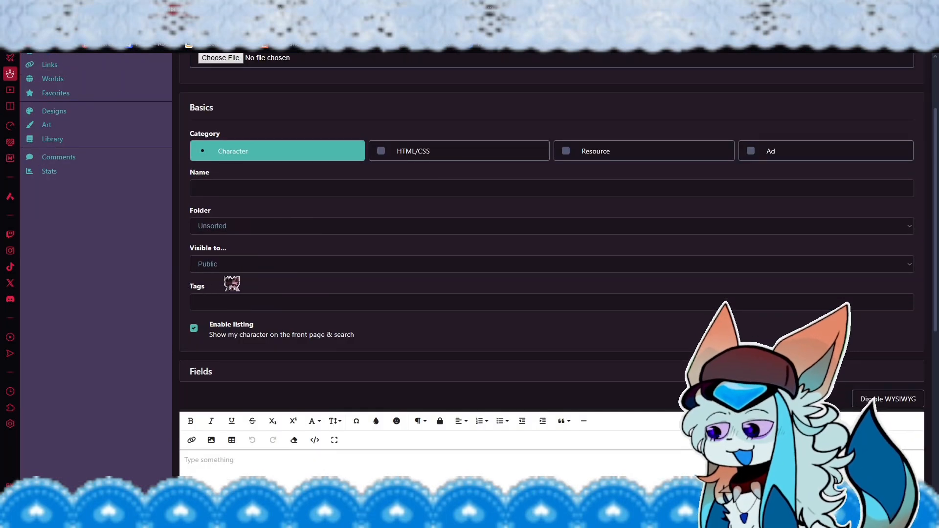
{"action": "left_click", "coordinate": [235, 265]}
{"action": "left_click", "coordinate": [143, 257]}
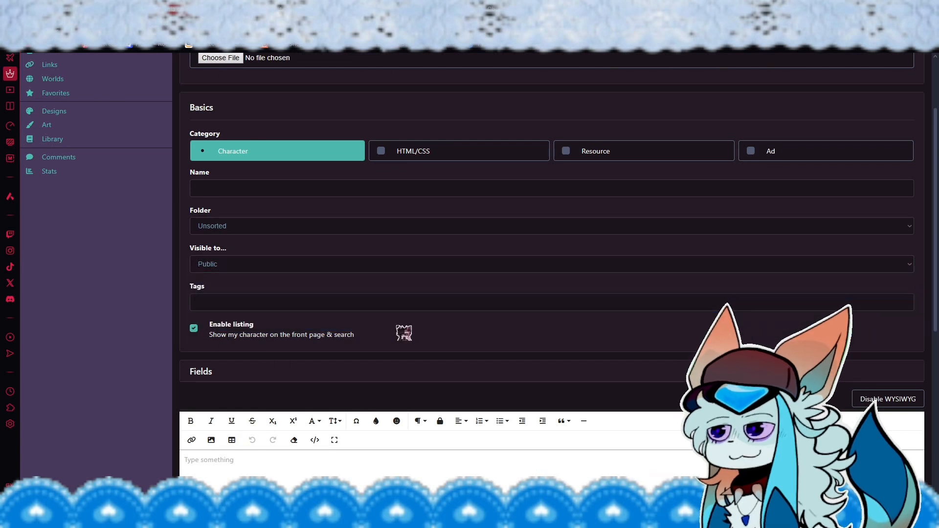
{"action": "scroll", "coordinate": [343, 298], "scroll_direction": "down", "scroll_amount": 2}
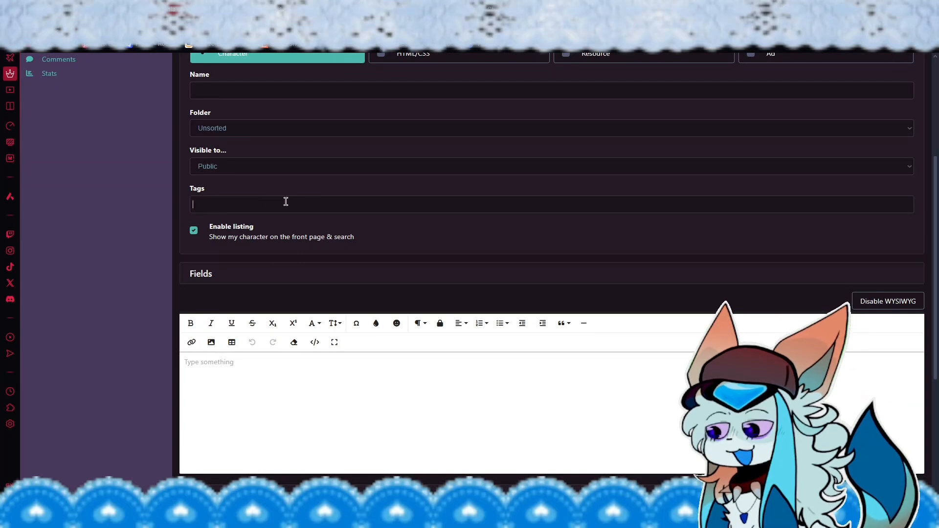
{"action": "scroll", "coordinate": [173, 272], "scroll_direction": "up", "scroll_amount": 1}
{"action": "scroll", "coordinate": [173, 272], "scroll_direction": "up", "scroll_amount": 3}
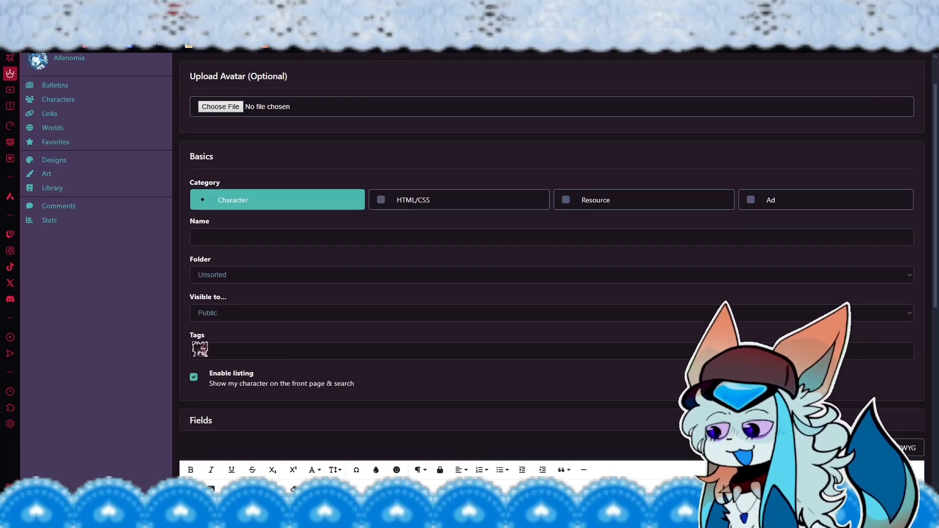
{"action": "scroll", "coordinate": [105, 345], "scroll_direction": "down", "scroll_amount": 1}
{"action": "left_click", "coordinate": [196, 302]}
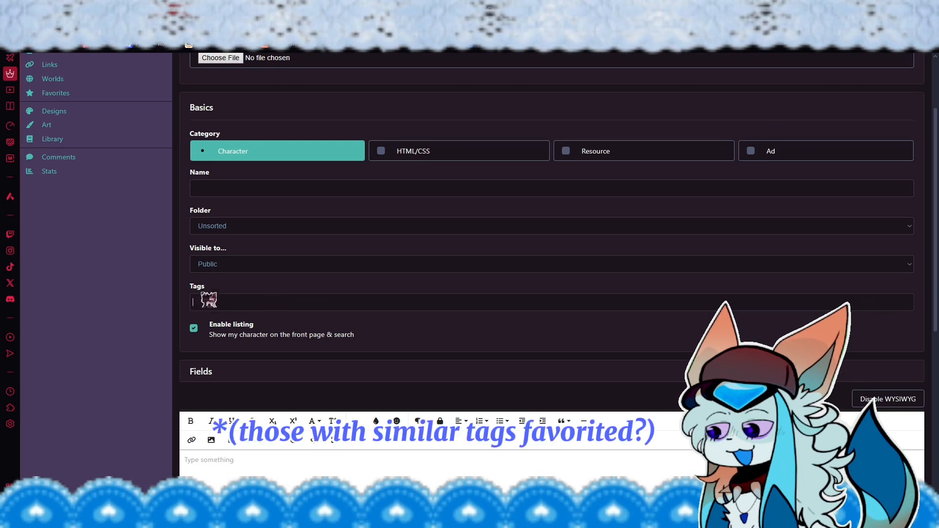
Step: Disable the new character's listing on the front page and search, and minimize the OBS window
{"action": "left_click_drag", "start_coordinate": [237, 333], "coordinate": [293, 342]}
{"action": "left_click", "coordinate": [260, 341]}
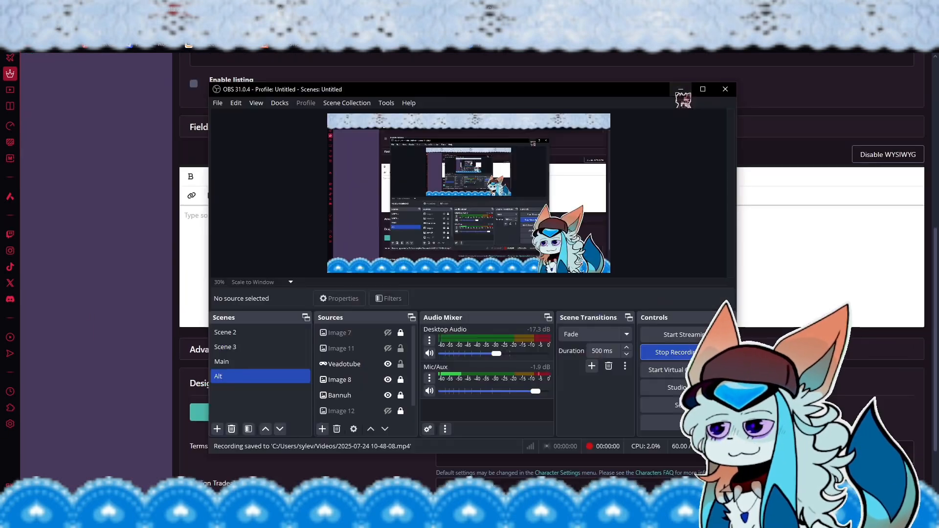
{"action": "left_click", "coordinate": [681, 90]}
{"action": "scroll", "coordinate": [450, 339], "scroll_direction": "up", "scroll_amount": 8}
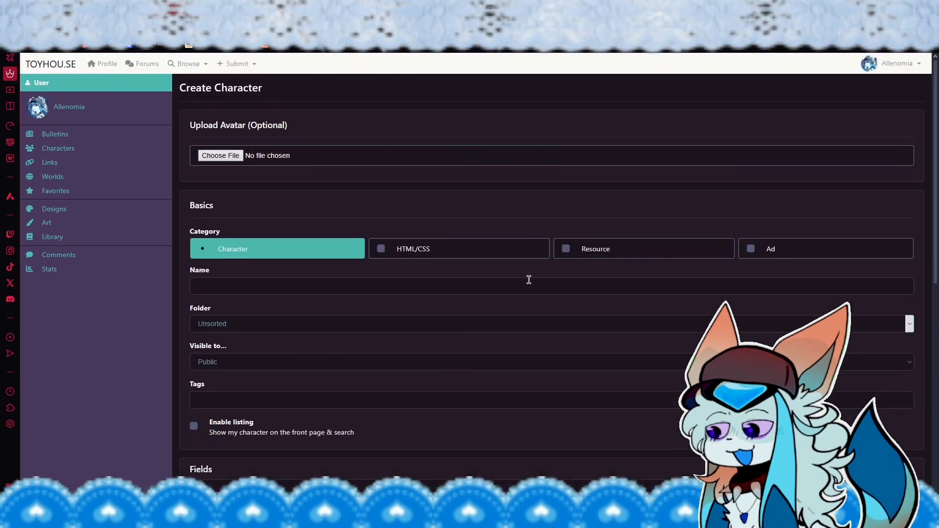
Step: Open the image submission form and examine its caption, privacy, watermark, NSFW and artist credit options
{"action": "left_click", "coordinate": [909, 72]}
{"action": "left_click", "coordinate": [592, 117]}
{"action": "left_click", "coordinate": [257, 69]}
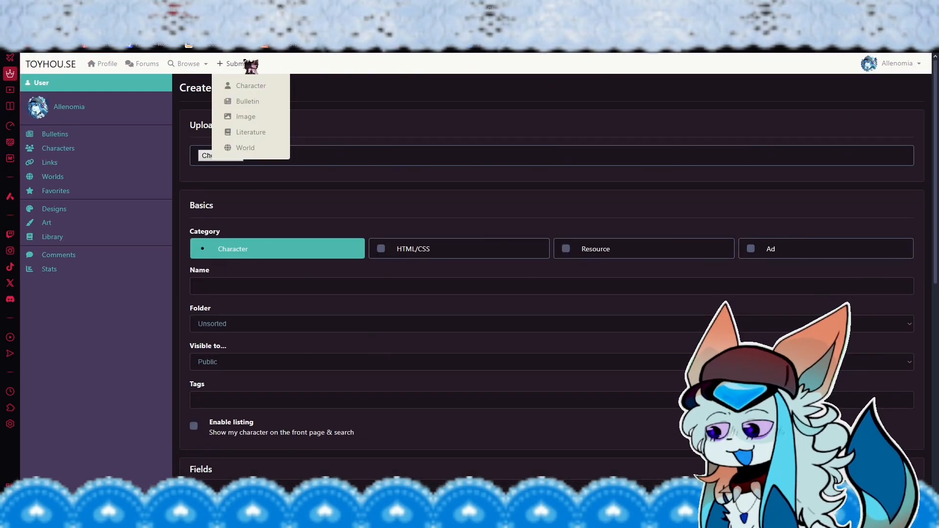
{"action": "left_click", "coordinate": [246, 118]}
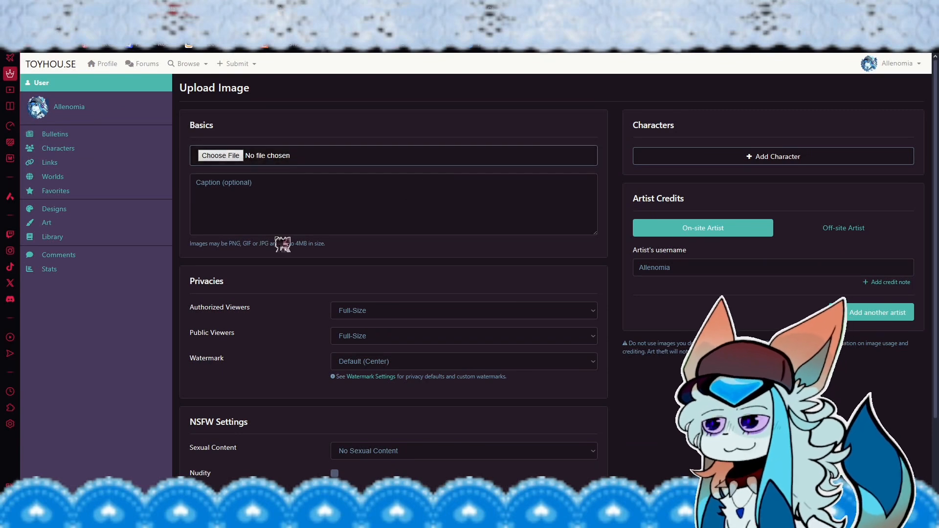
{"action": "left_click", "coordinate": [223, 195]}
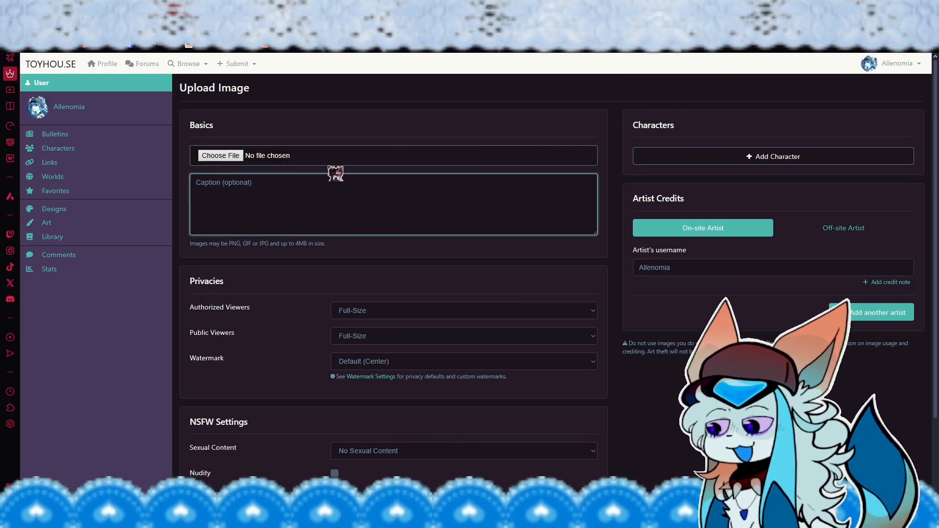
{"action": "scroll", "coordinate": [419, 233], "scroll_direction": "down", "scroll_amount": 2}
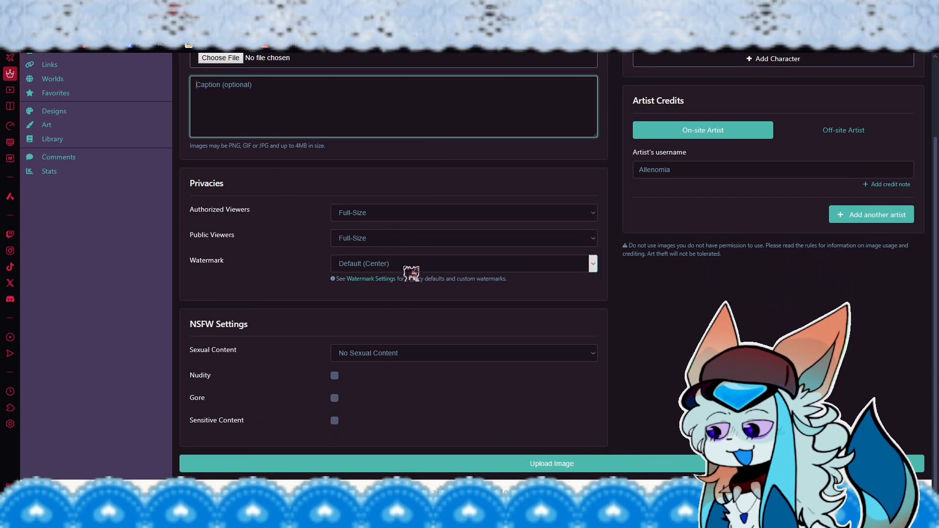
{"action": "scroll", "coordinate": [260, 279], "scroll_direction": "up", "scroll_amount": 2}
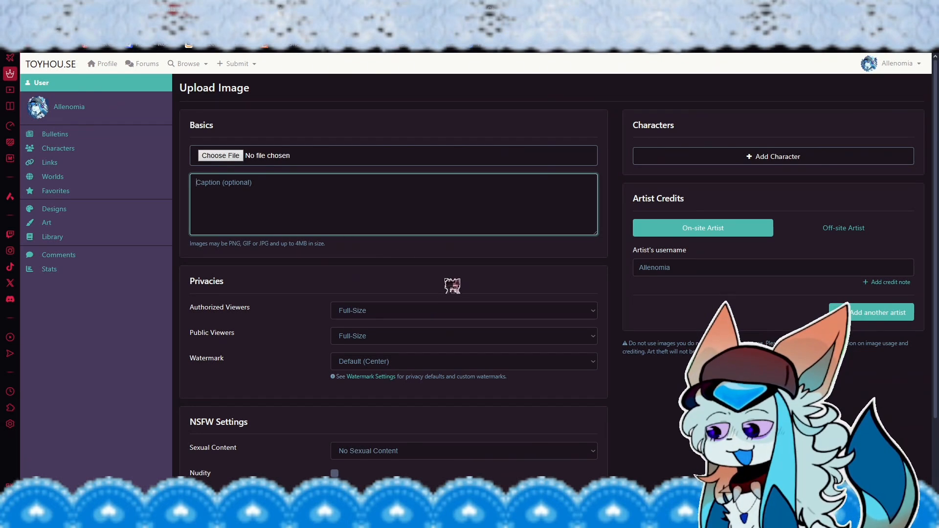
{"action": "scroll", "coordinate": [450, 286], "scroll_direction": "down", "scroll_amount": 2}
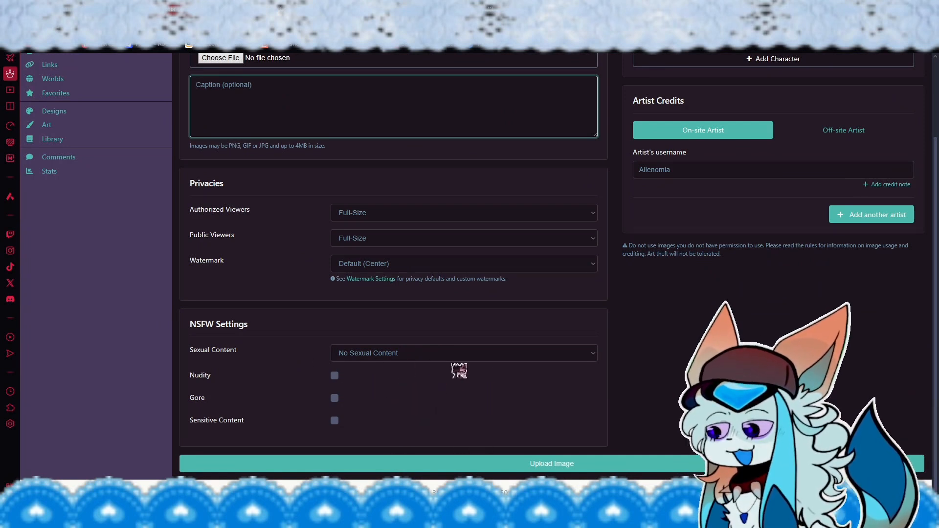
Step: Enable the image's sensitive content option to view its optional warning field, and disable the option again
{"action": "scroll", "coordinate": [543, 398], "scroll_direction": "down", "scroll_amount": 1}
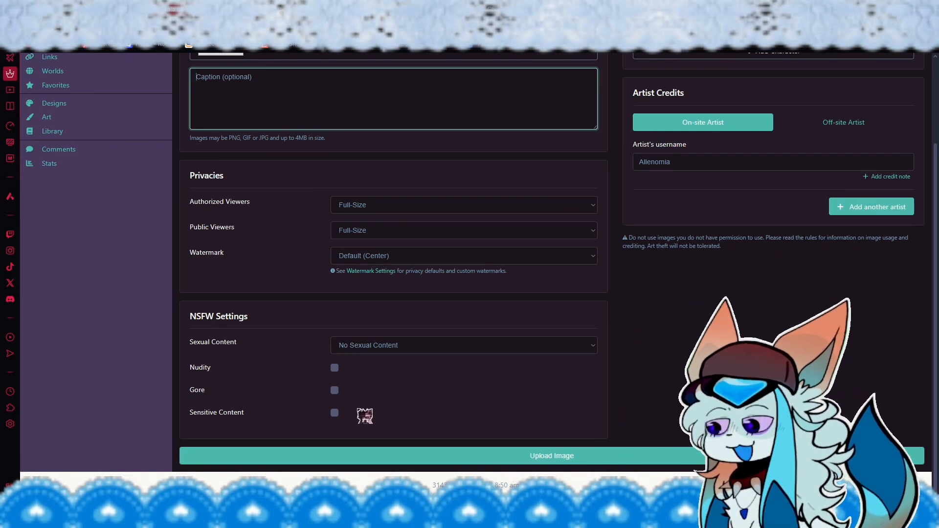
{"action": "left_click", "coordinate": [335, 413]}
{"action": "left_click", "coordinate": [389, 438]}
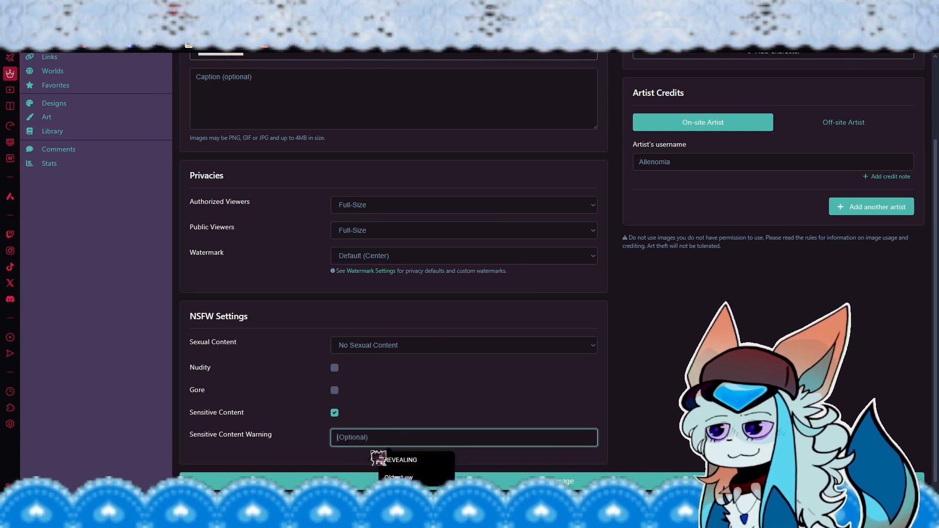
{"action": "left_click", "coordinate": [499, 411]}
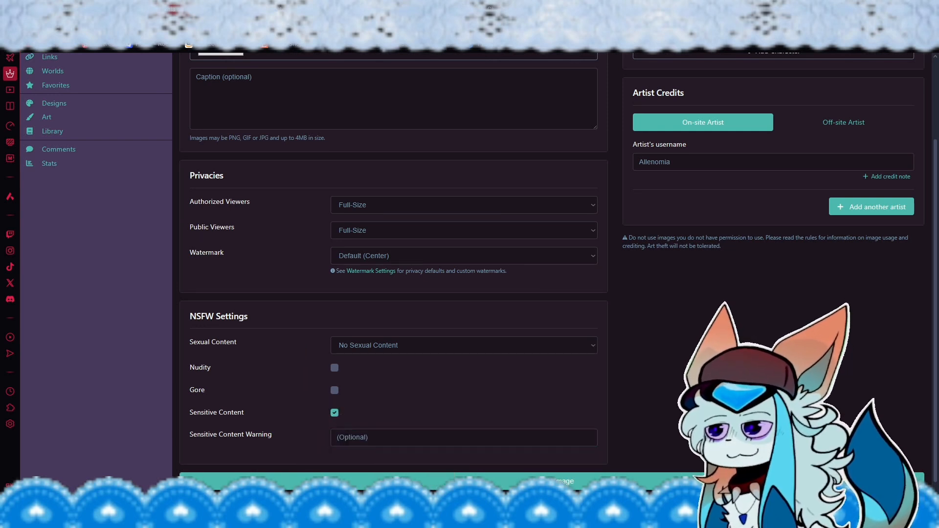
{"action": "left_click", "coordinate": [335, 413]}
{"action": "scroll", "coordinate": [637, 338], "scroll_direction": "up", "scroll_amount": 3}
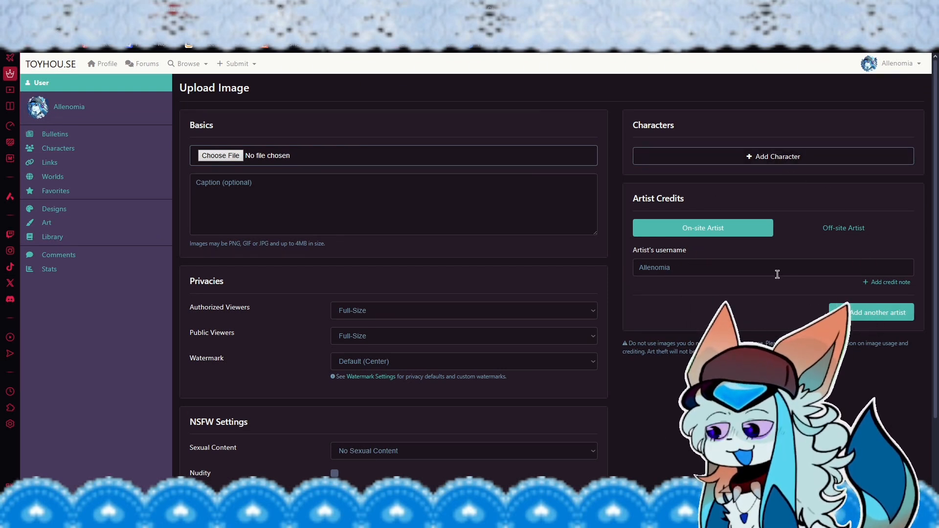
Step: Clear the on-site artist's username, switch to an off-site artist credit, and add a credit note field to review its suggested roles
{"action": "left_click_drag", "start_coordinate": [705, 267], "coordinate": [647, 268]}
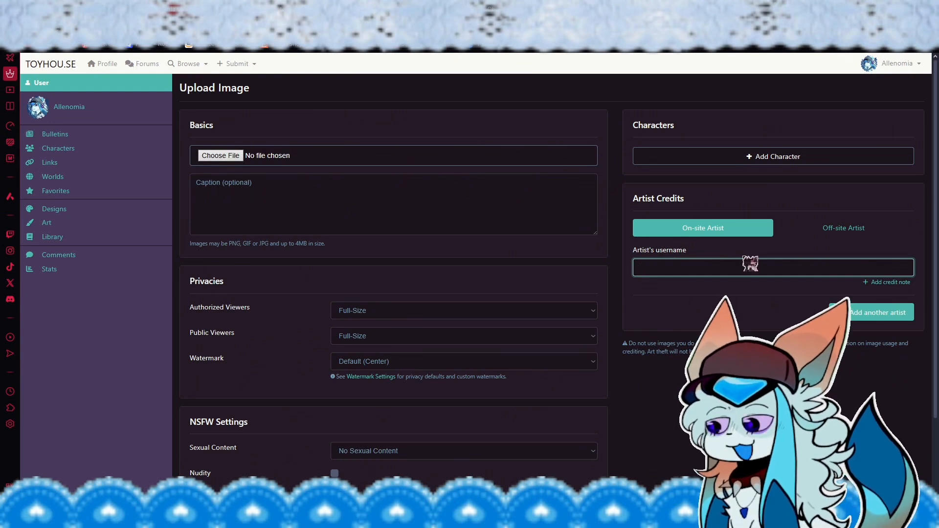
{"action": "left_click", "coordinate": [834, 233]}
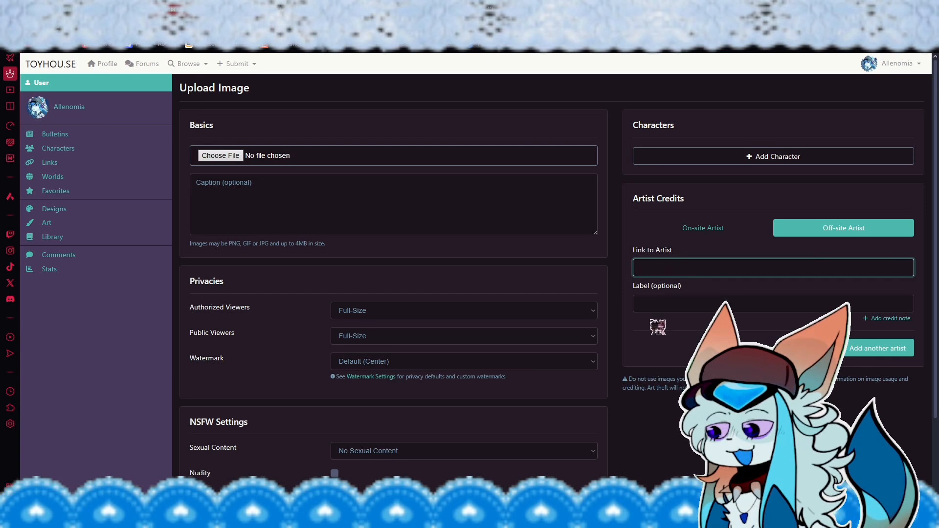
{"action": "left_click", "coordinate": [871, 319]}
{"action": "left_click", "coordinate": [909, 340]}
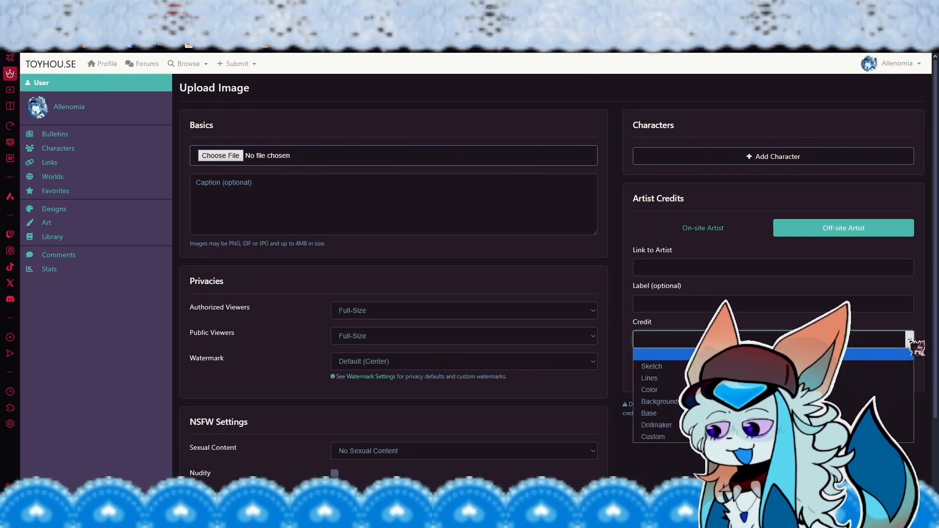
{"action": "left_click", "coordinate": [687, 437]}
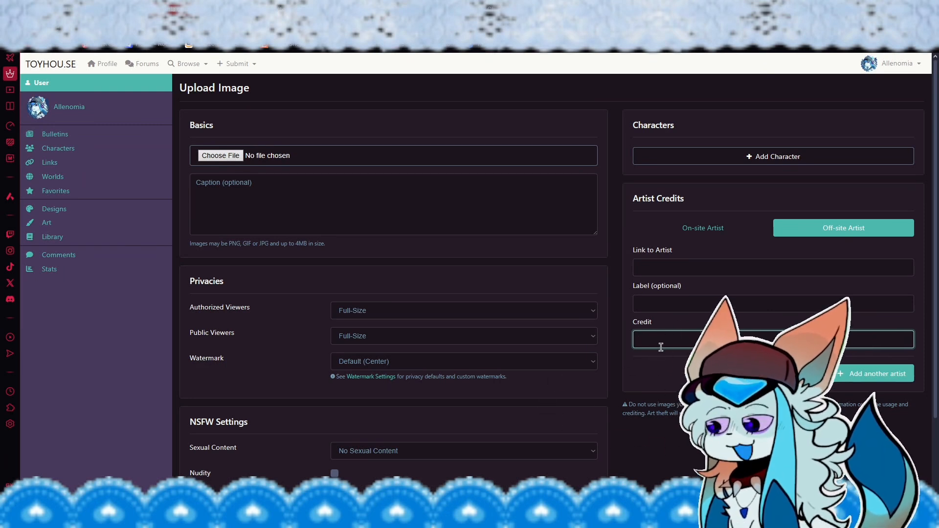
Step: Switch the credit back to an on-site artist and review the suggestions for its credit note
{"action": "left_click", "coordinate": [703, 234]}
{"action": "left_click", "coordinate": [746, 303]}
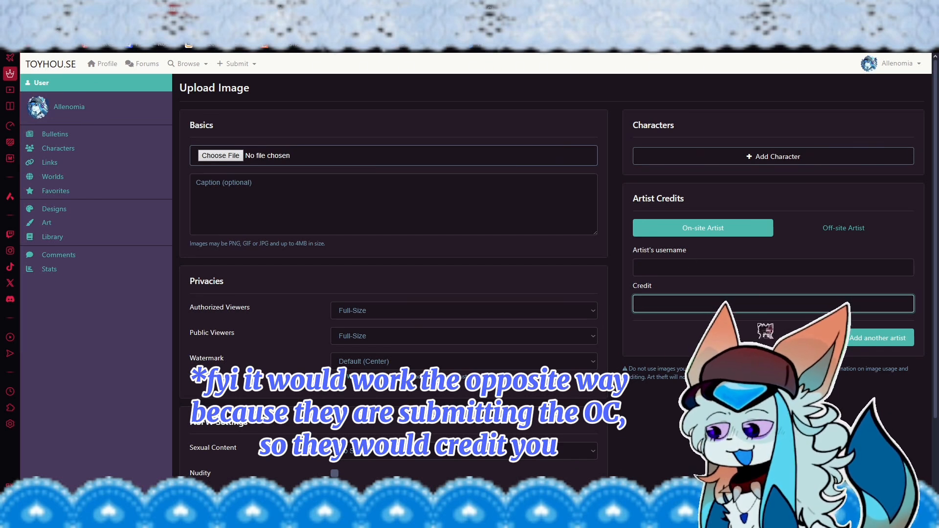
{"action": "left_click", "coordinate": [673, 421]}
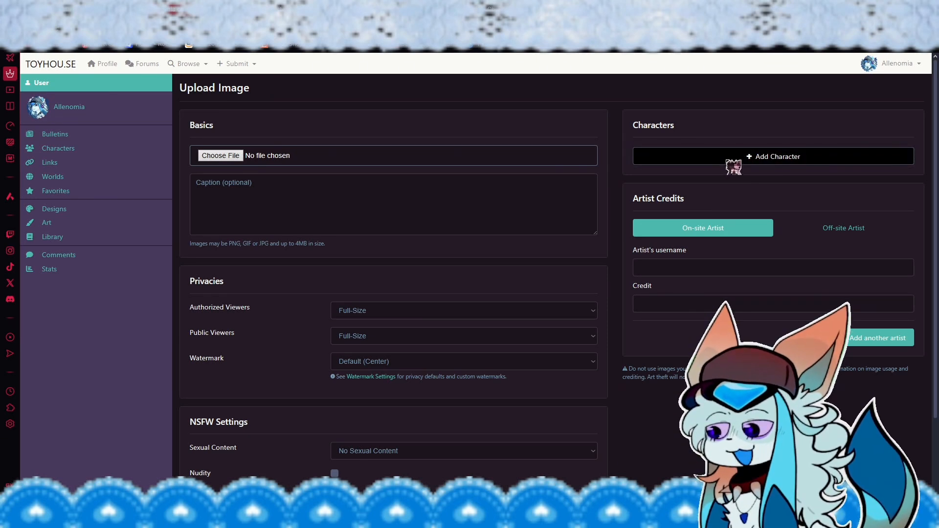
Step: Add a character to the image upload by choosing Tbn from the KEEPING folder under STORAGE // OTHER
{"action": "left_click", "coordinate": [768, 161]}
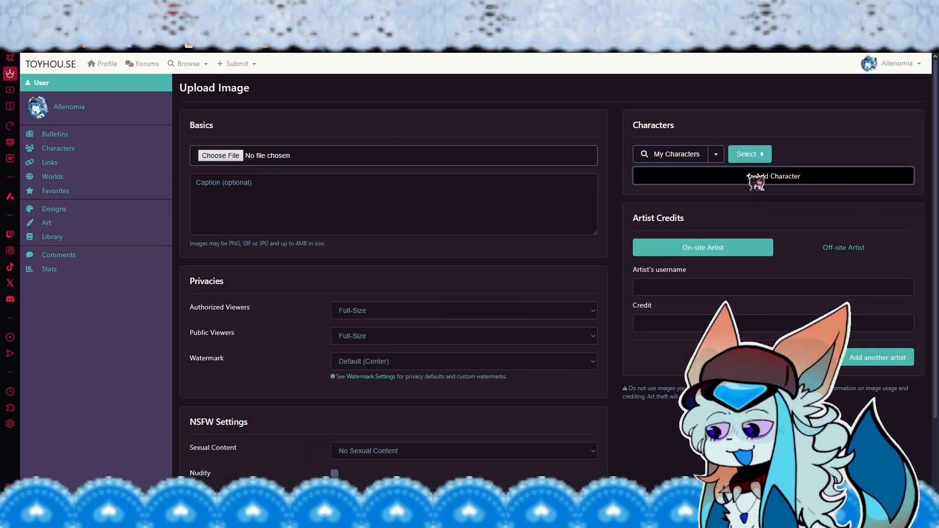
{"action": "left_click", "coordinate": [758, 156]}
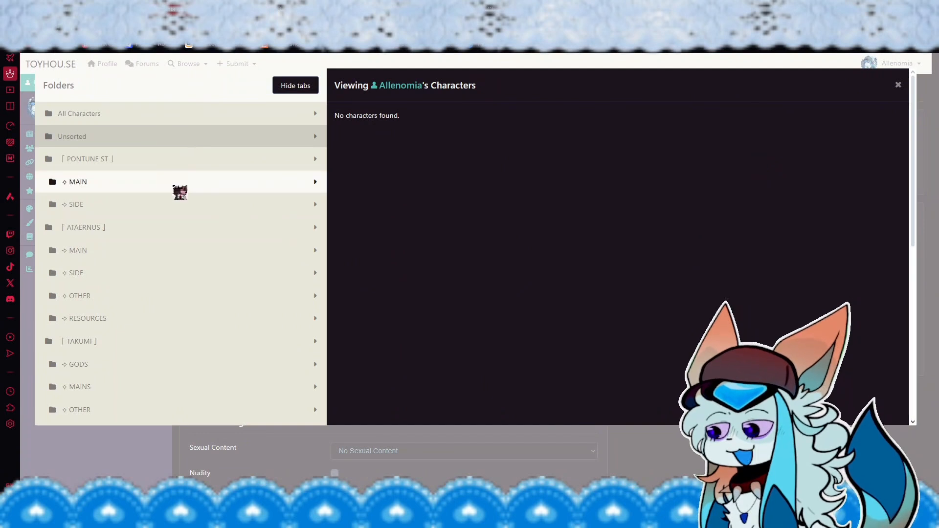
{"action": "scroll", "coordinate": [186, 201], "scroll_direction": "down", "scroll_amount": 2}
{"action": "scroll", "coordinate": [191, 209], "scroll_direction": "down", "scroll_amount": 5}
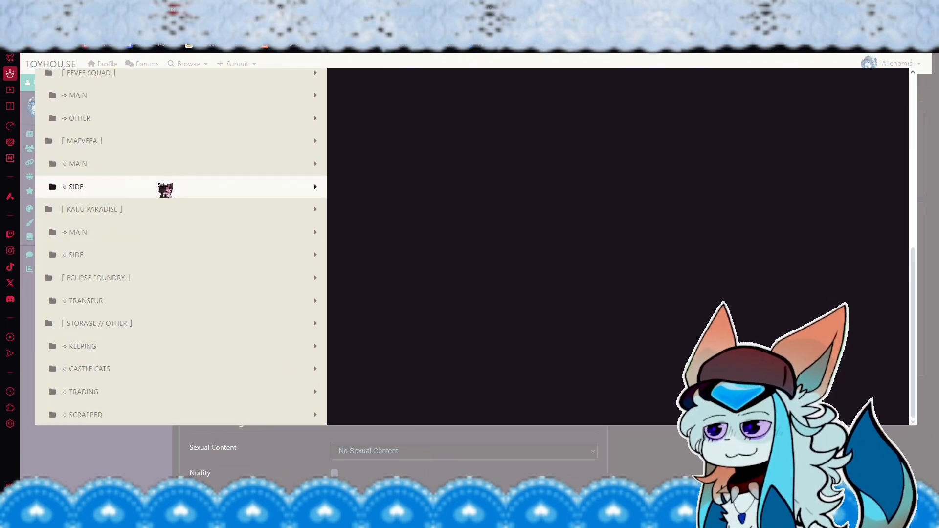
{"action": "scroll", "coordinate": [172, 130], "scroll_direction": "up", "scroll_amount": 7}
{"action": "scroll", "coordinate": [170, 287], "scroll_direction": "down", "scroll_amount": 5}
{"action": "scroll", "coordinate": [175, 332], "scroll_direction": "down", "scroll_amount": 2}
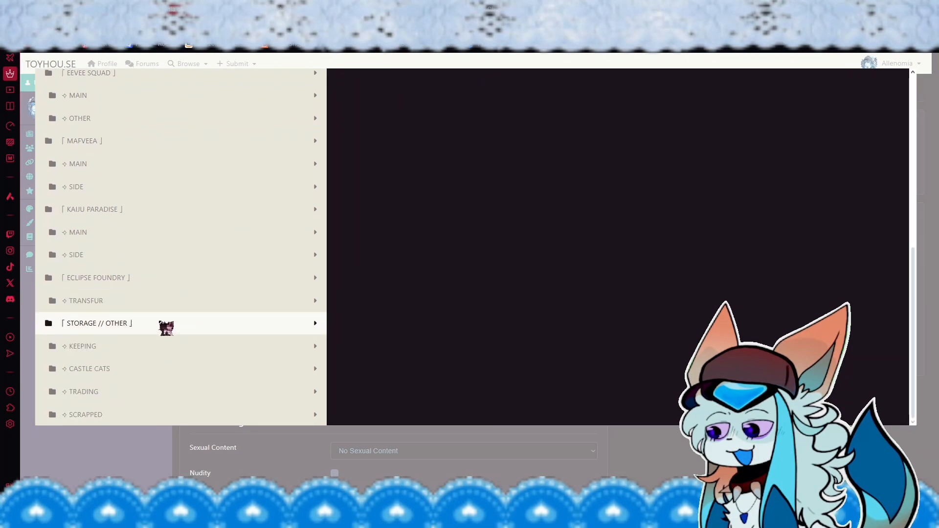
{"action": "left_click", "coordinate": [147, 351]}
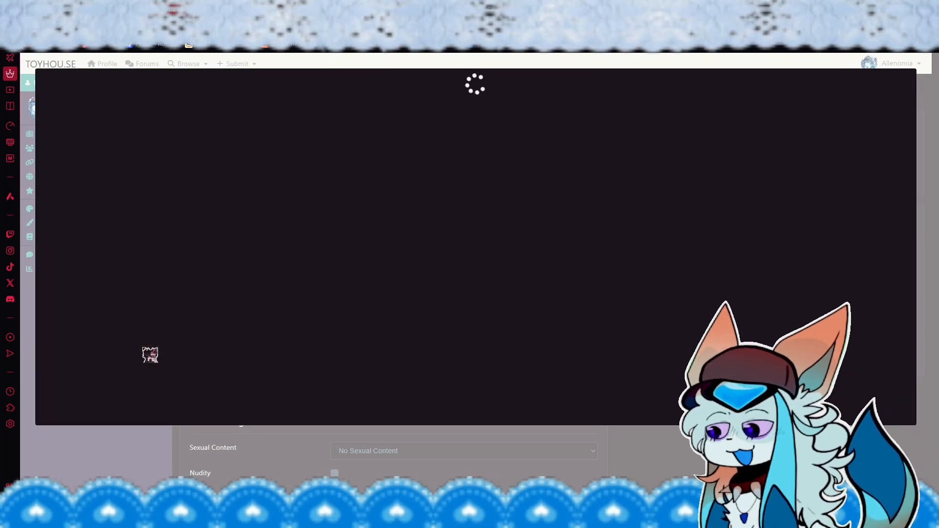
{"action": "scroll", "coordinate": [164, 350], "scroll_direction": "down", "scroll_amount": 5}
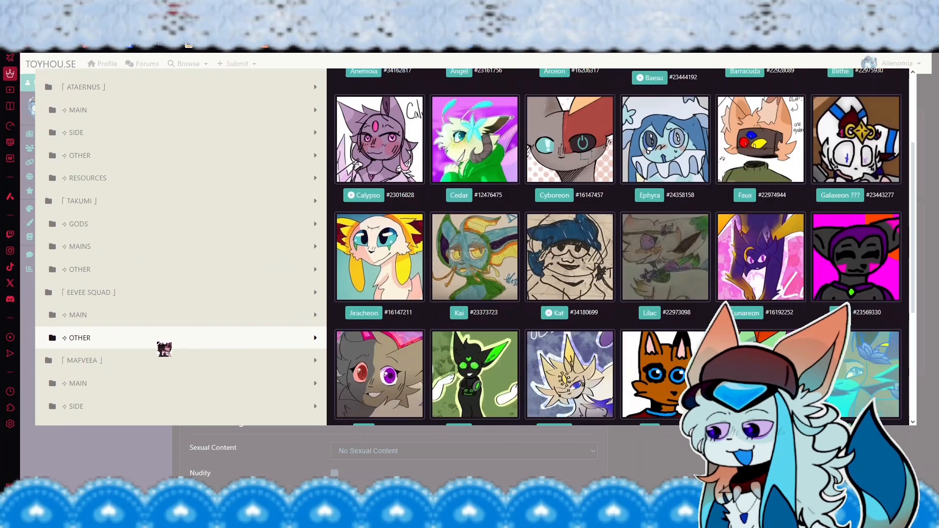
{"action": "left_click", "coordinate": [775, 225]}
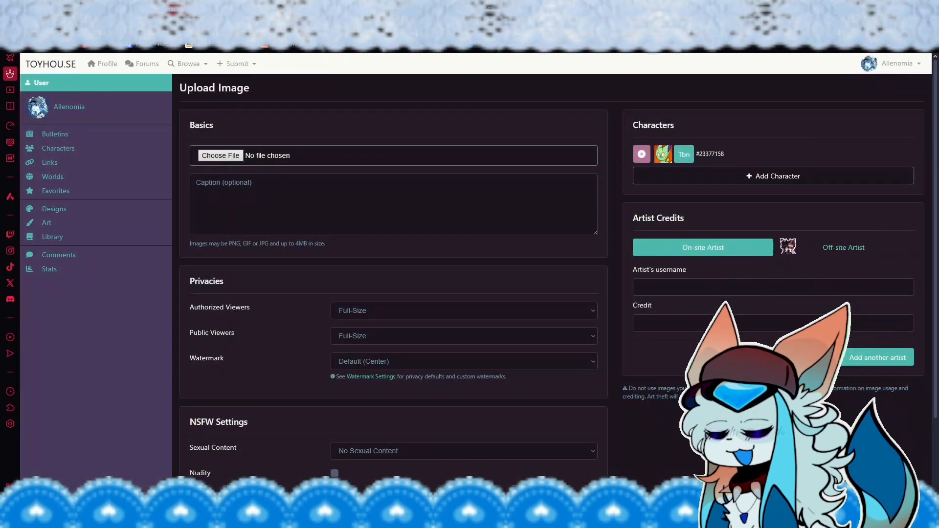
Step: Add a second character entry to the image and remove Tbn from the first entry
{"action": "left_click", "coordinate": [776, 176]}
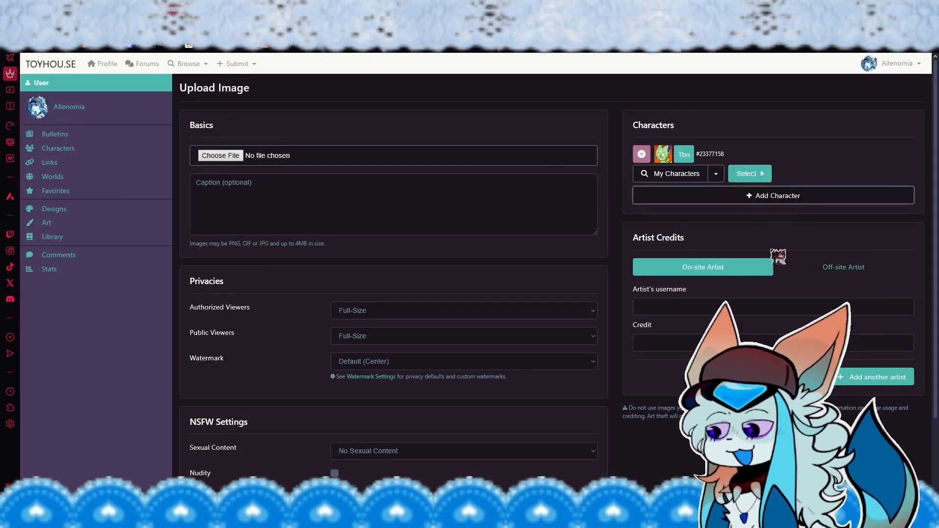
{"action": "left_click", "coordinate": [642, 154]}
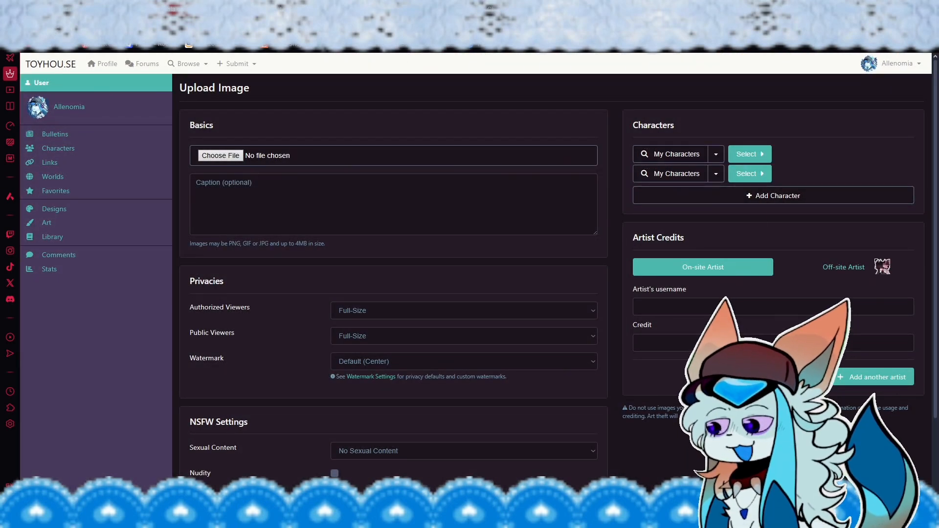
Step: Switch to the STORAGE // OTHER folder page and open the character Galaxeon ??? from its KEEPING section
{"action": "left_click", "coordinate": [174, 9]}
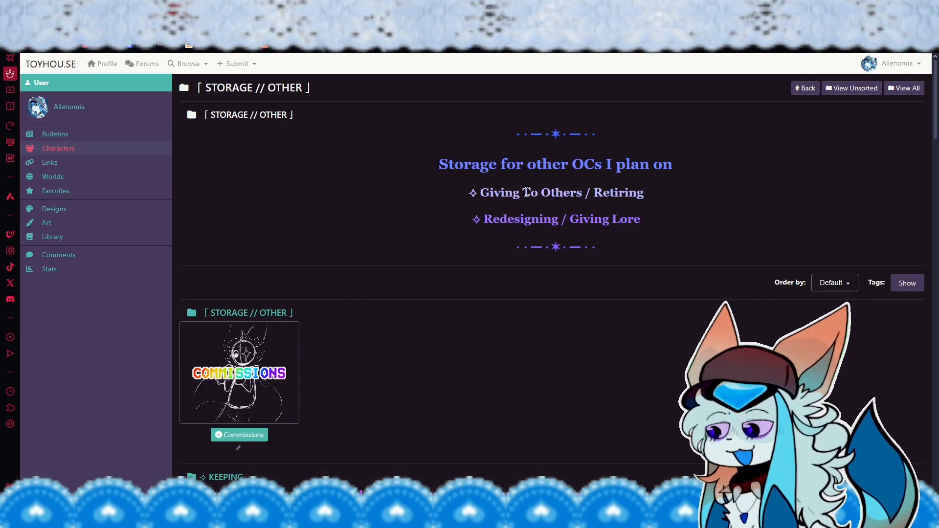
{"action": "scroll", "coordinate": [473, 210], "scroll_direction": "down", "scroll_amount": 10}
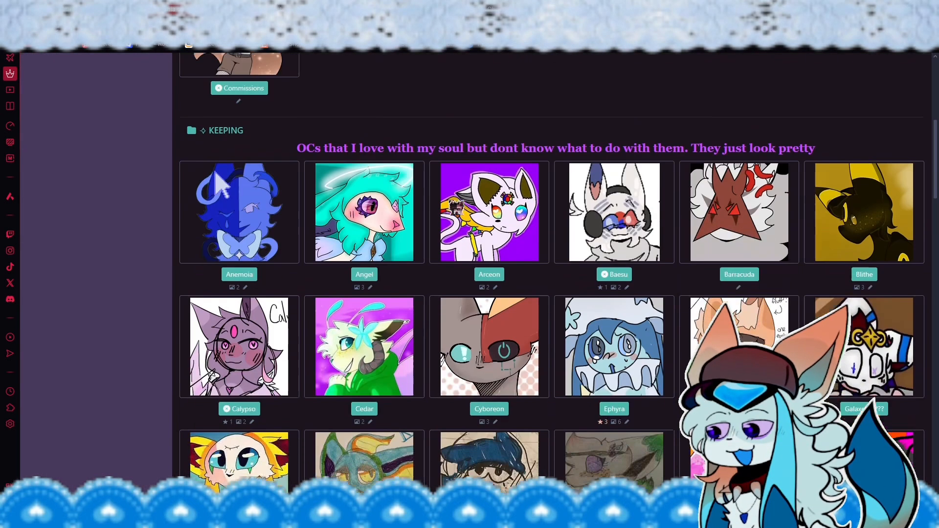
{"action": "scroll", "coordinate": [456, 207], "scroll_direction": "down", "scroll_amount": 1}
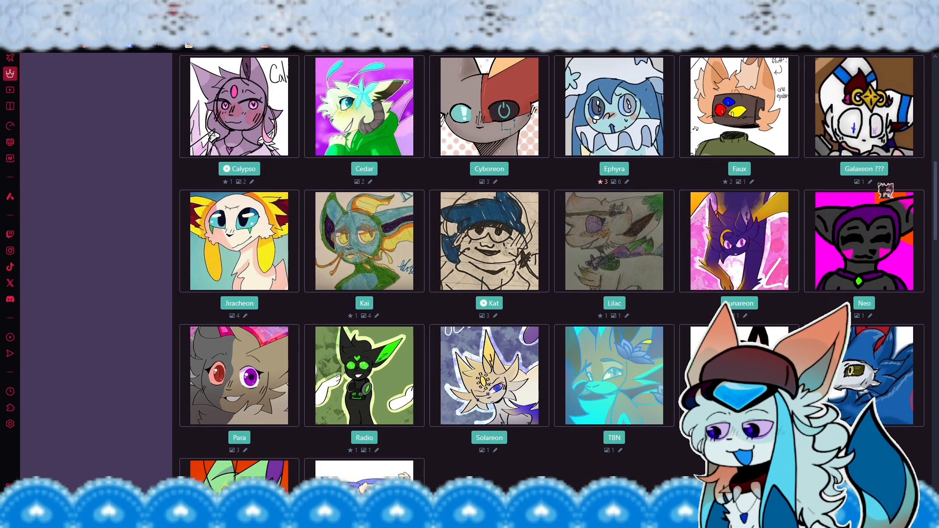
{"action": "left_click", "coordinate": [870, 126]}
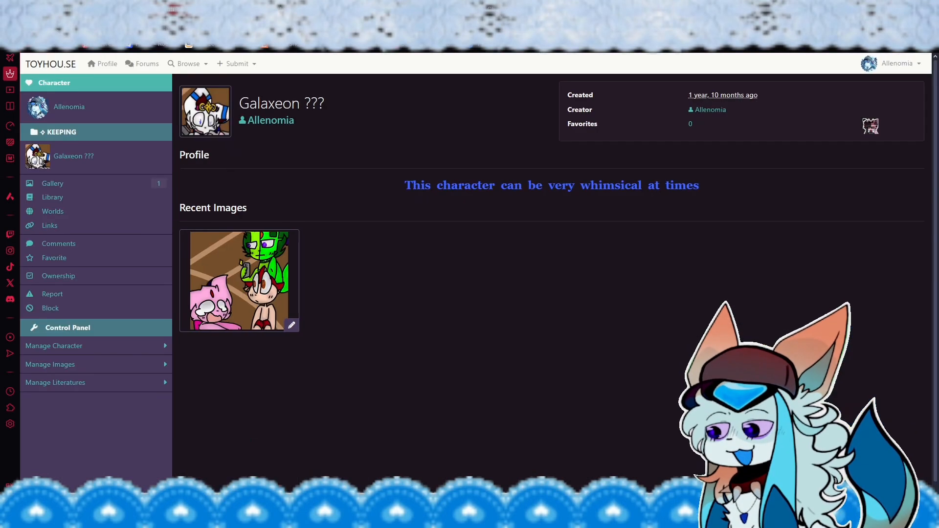
Step: Open the profile editing form of the character Galaxeon ???
{"action": "left_click", "coordinate": [104, 348]}
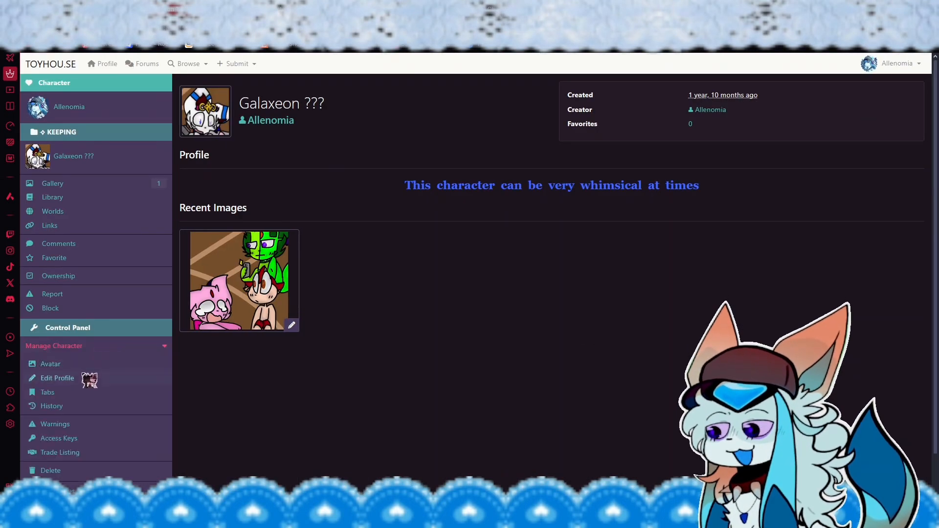
{"action": "left_click", "coordinate": [92, 392]}
{"action": "left_click", "coordinate": [89, 378]}
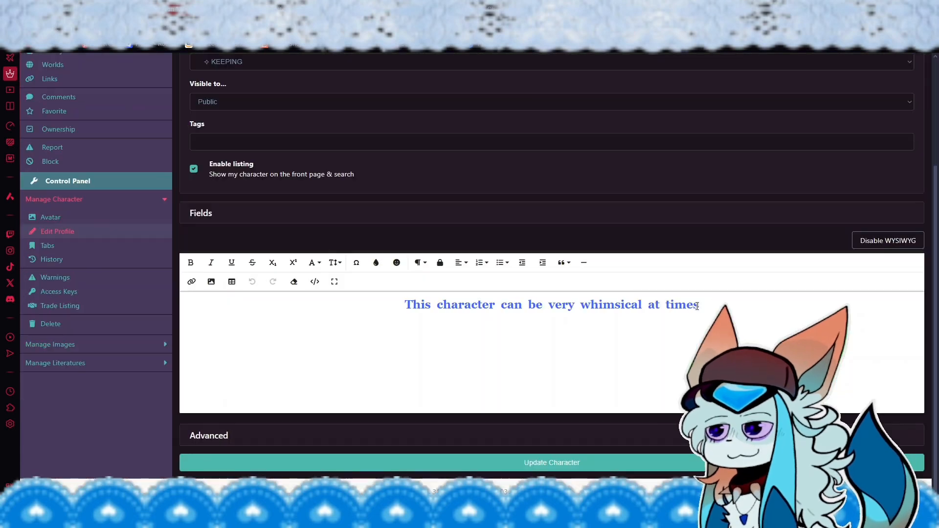
Step: Set the font of the profile line "This character can be very whimsical at times" to Georgia
{"action": "left_click_drag", "start_coordinate": [725, 303], "coordinate": [292, 306]}
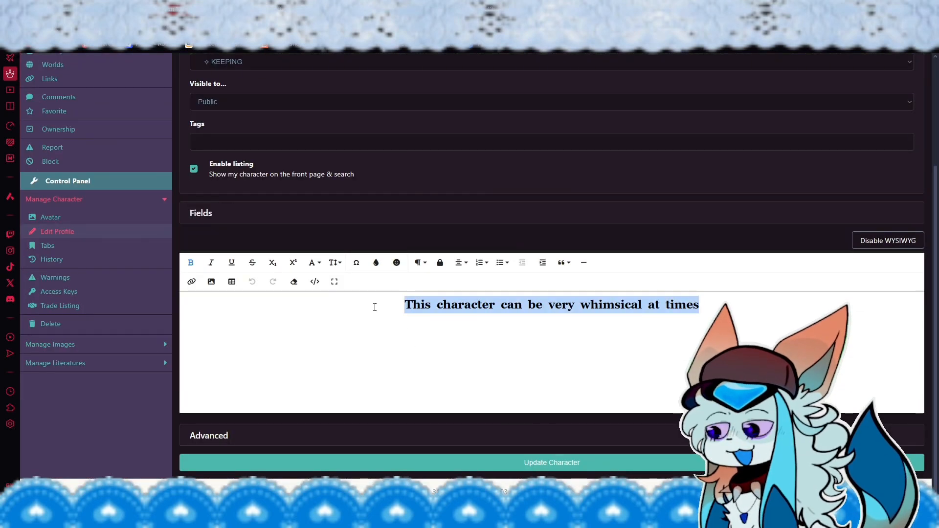
{"action": "left_click", "coordinate": [314, 263]}
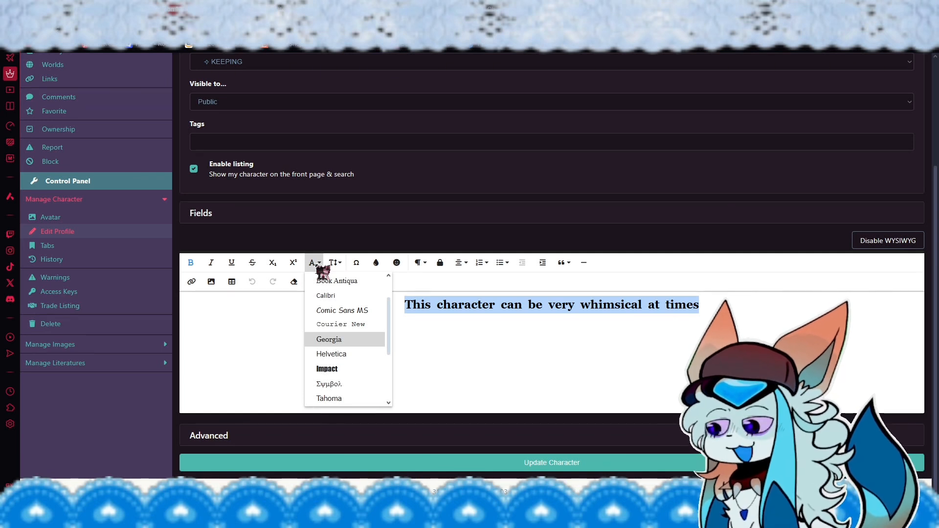
{"action": "left_click", "coordinate": [315, 264]}
{"action": "left_click", "coordinate": [316, 264]}
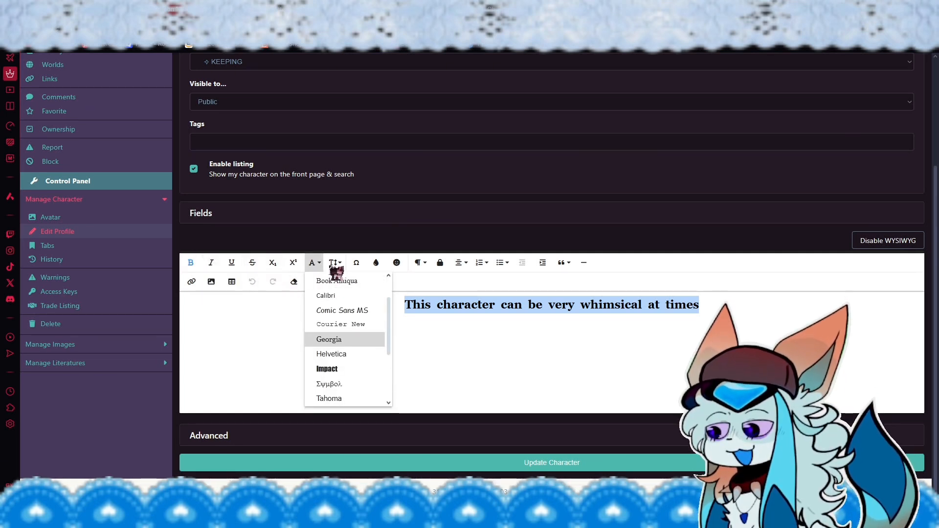
{"action": "left_click", "coordinate": [350, 341]}
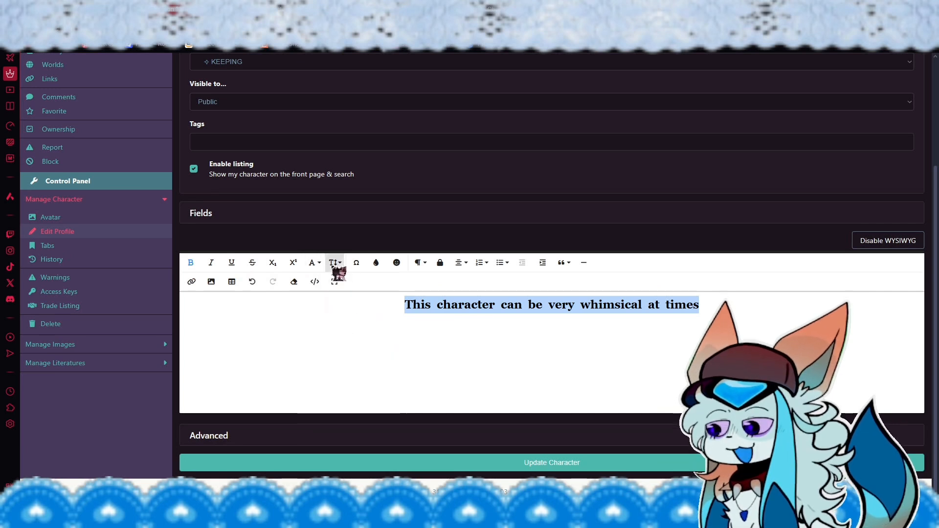
Step: Review the available font sizes for the selected profile line and close the list without choosing one
{"action": "left_click", "coordinate": [335, 263]}
{"action": "scroll", "coordinate": [341, 415], "scroll_direction": "up", "scroll_amount": 1}
{"action": "left_click", "coordinate": [313, 312]}
{"action": "left_click", "coordinate": [336, 311]}
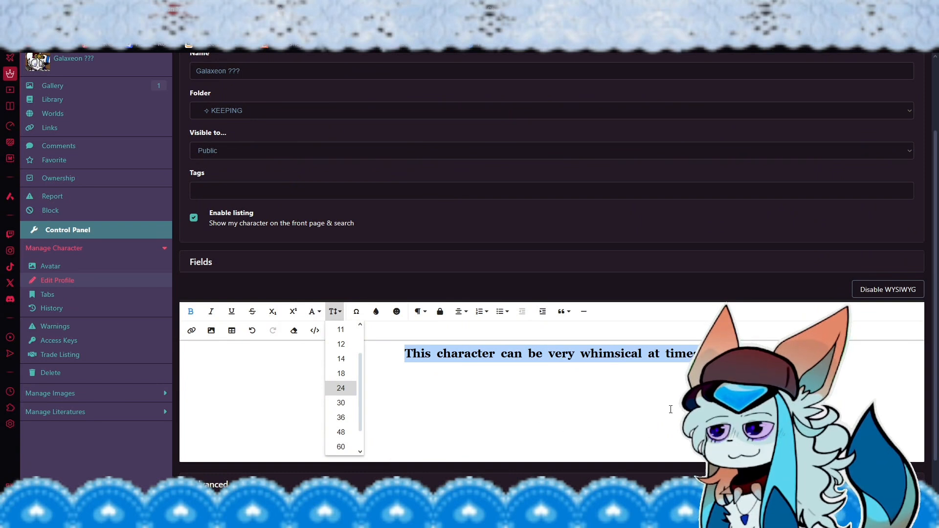
{"action": "left_click", "coordinate": [501, 396]}
Step: Select the whole profile line and apply the text color #3F69FF to it
{"action": "left_click_drag", "start_coordinate": [501, 396], "coordinate": [367, 356]}
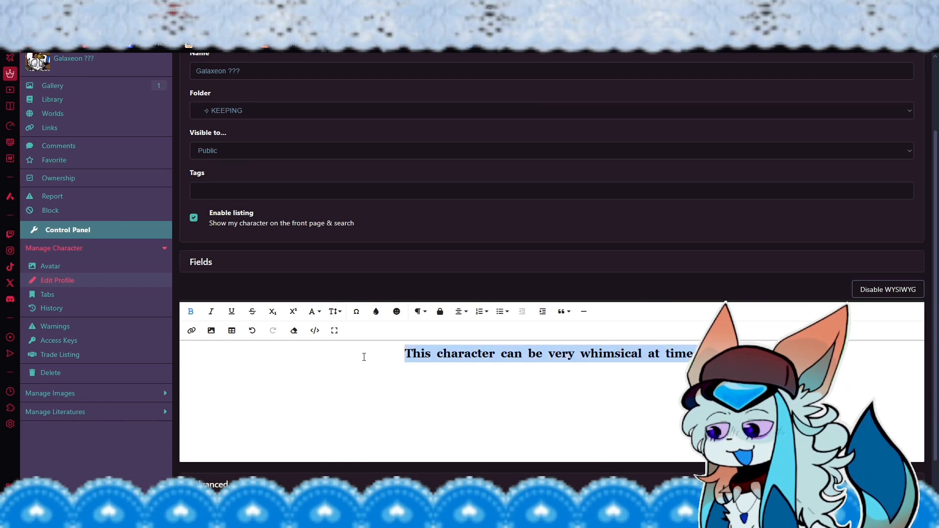
{"action": "left_click", "coordinate": [376, 312]}
{"action": "left_click", "coordinate": [376, 312]}
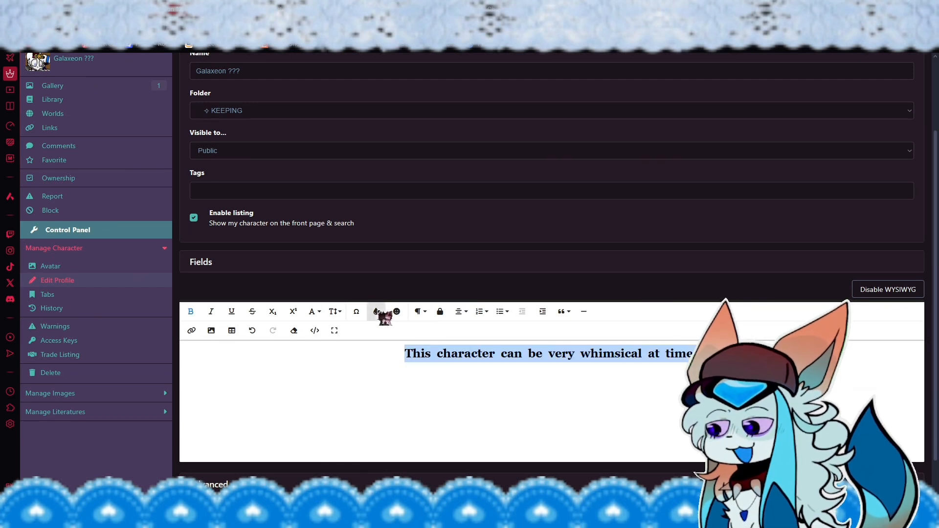
{"action": "left_click", "coordinate": [376, 311]}
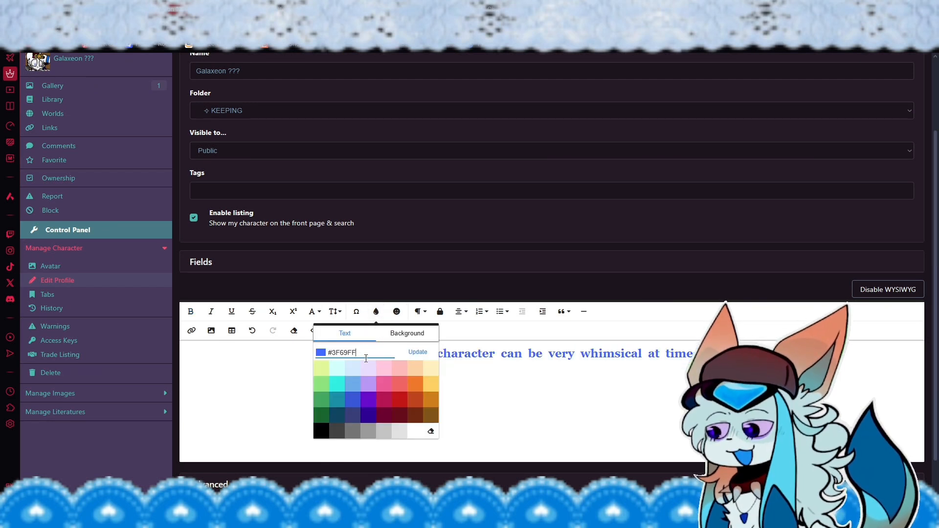
{"action": "left_click", "coordinate": [418, 352]}
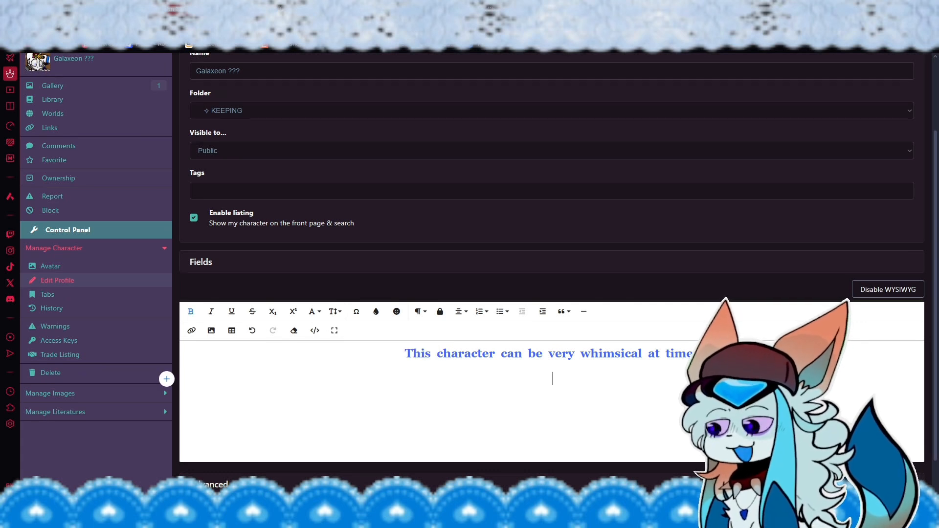
Step: Duplicate the profile line "This character can be very whimsical at times" directly below the original
{"action": "left_click_drag", "start_coordinate": [694, 353], "coordinate": [376, 353]}
{"action": "key", "text": "ctrl+c"}
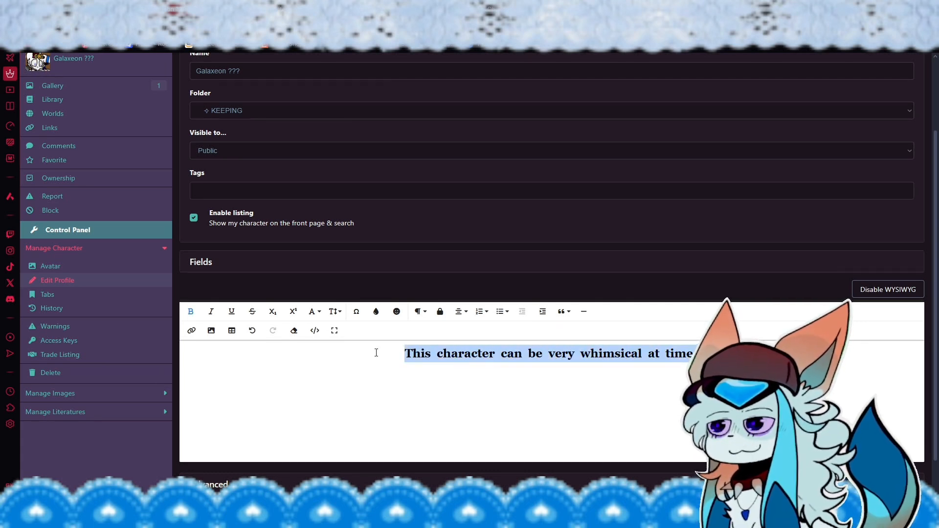
{"action": "left_click", "coordinate": [583, 391]}
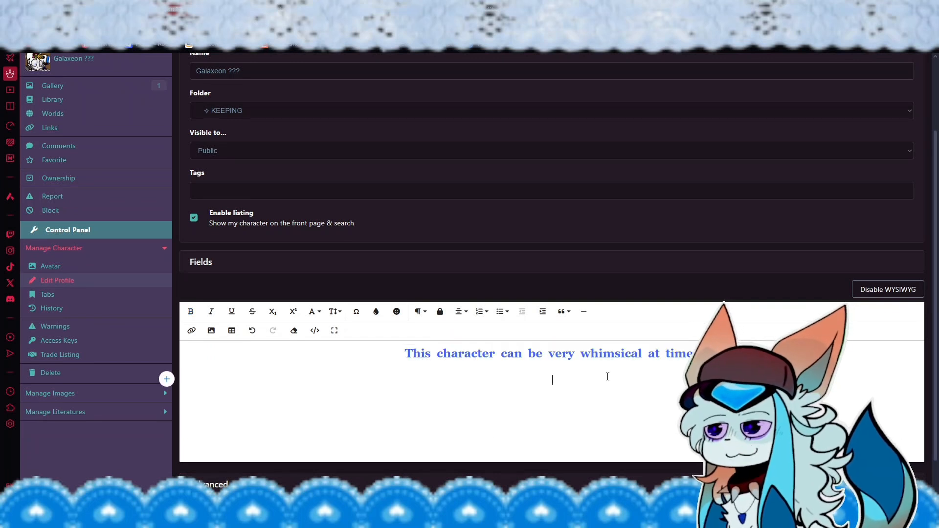
{"action": "key", "text": "ctrl+v"}
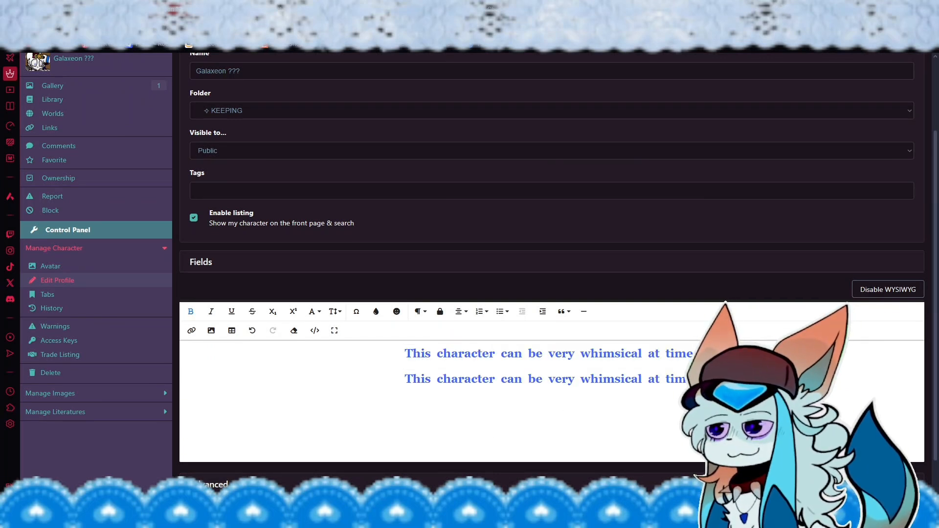
Step: Set the text color of the duplicated second profile line to #7185ff
{"action": "left_click_drag", "start_coordinate": [683, 379], "coordinate": [400, 386]}
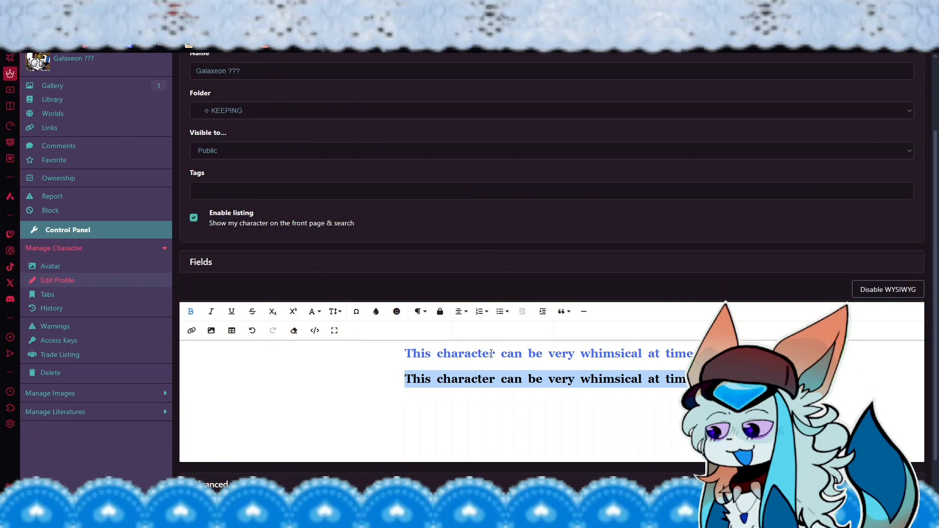
{"action": "left_click", "coordinate": [375, 311]}
{"action": "left_click_drag", "start_coordinate": [359, 352], "coordinate": [316, 357]}
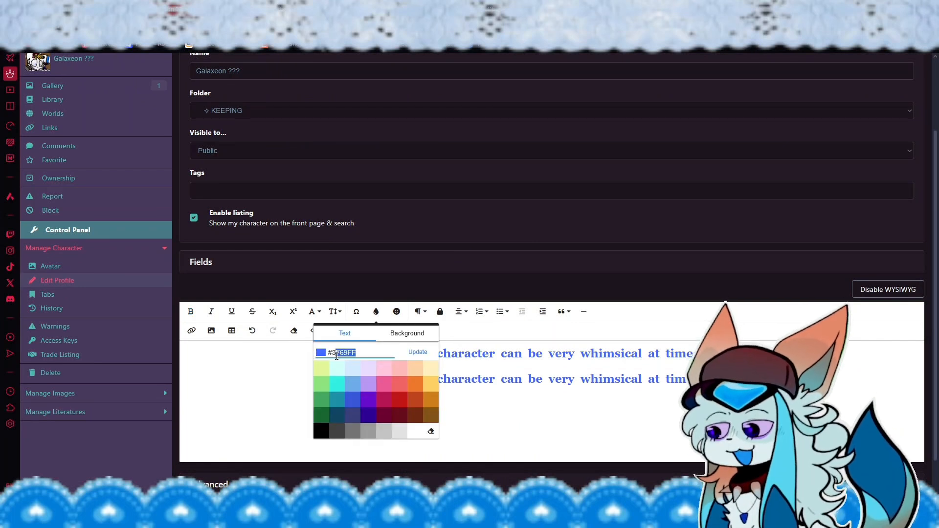
{"action": "key", "text": "BackSpace"}
{"action": "type", "text": "7f85ff"}
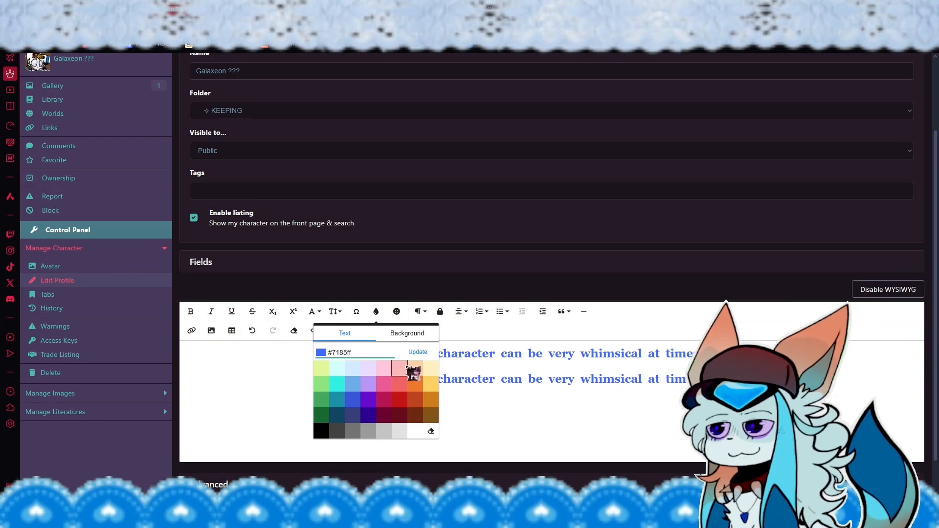
{"action": "left_click", "coordinate": [417, 353]}
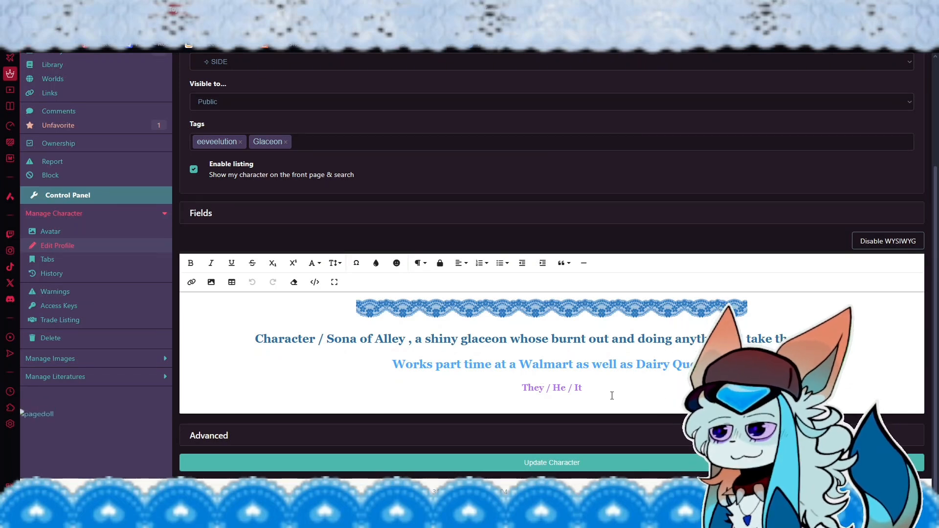
Step: Add an empty line above the blue lace divider at the start of the glaceon character's profile
{"action": "left_click", "coordinate": [212, 283]}
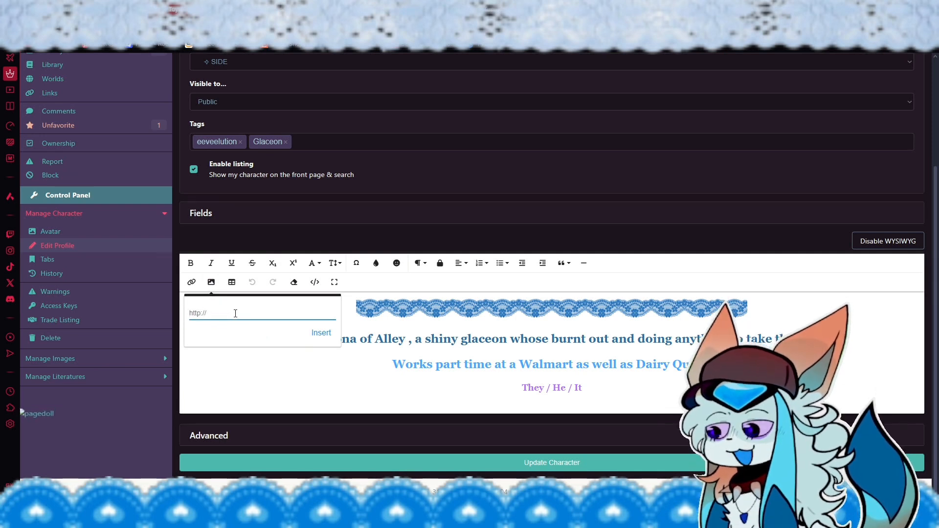
{"action": "left_click", "coordinate": [576, 397]}
{"action": "left_click", "coordinate": [344, 305]}
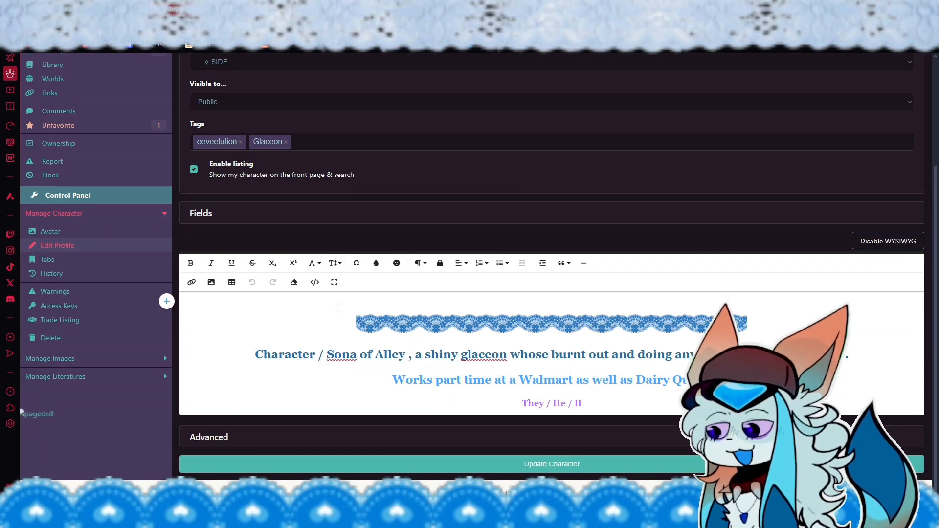
{"action": "left_click", "coordinate": [313, 331]}
{"action": "key", "text": "BackSpace"}
{"action": "key", "text": "Return"}
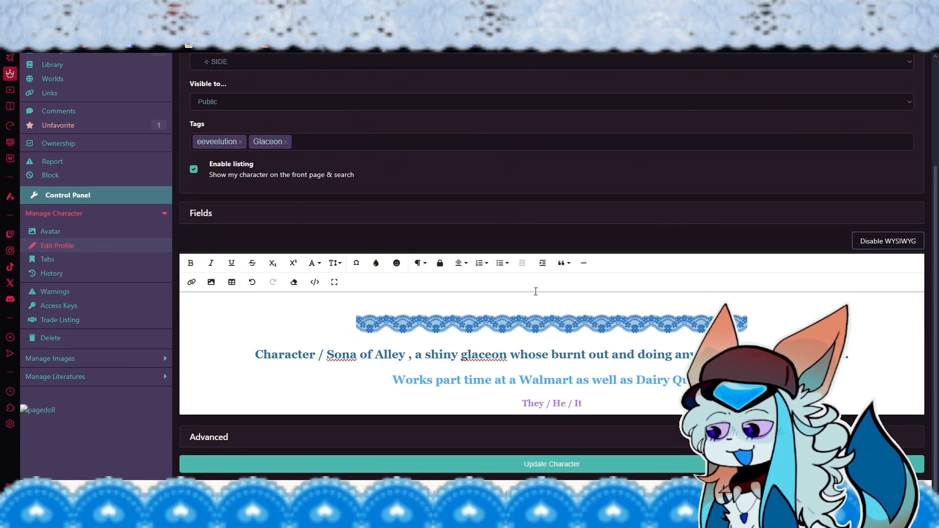
{"action": "left_click", "coordinate": [545, 300]}
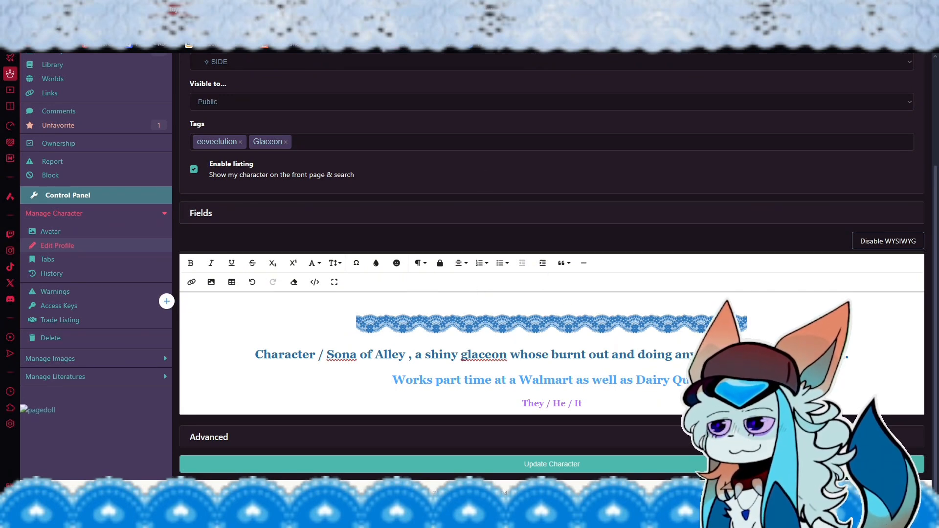
Step: Copy the image address of the "Jax The Glaceon" glitter text on GigaGlitters and insert that image above the lace divider in the Toyhouse profile
{"action": "left_click", "coordinate": [281, 10]}
{"action": "right_click", "coordinate": [395, 149]}
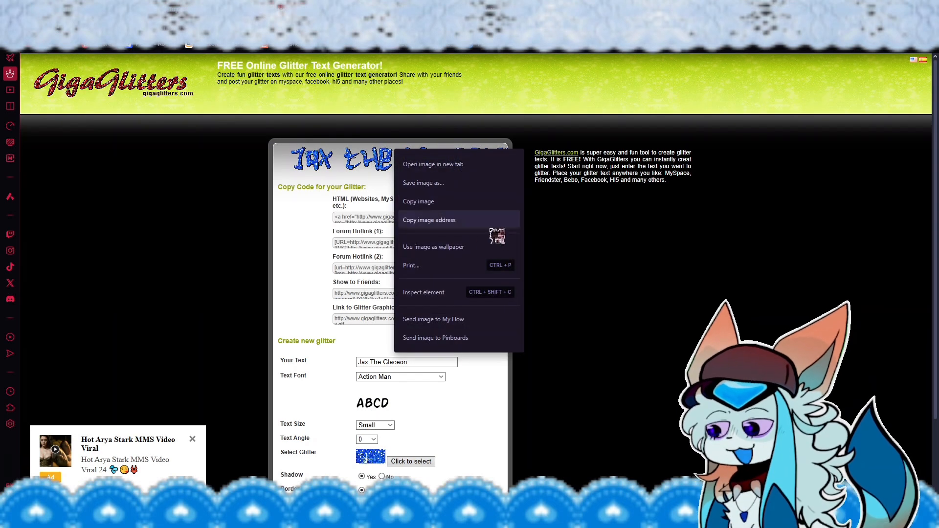
{"action": "left_click", "coordinate": [462, 227]}
{"action": "key", "text": "ctrl+tab"}
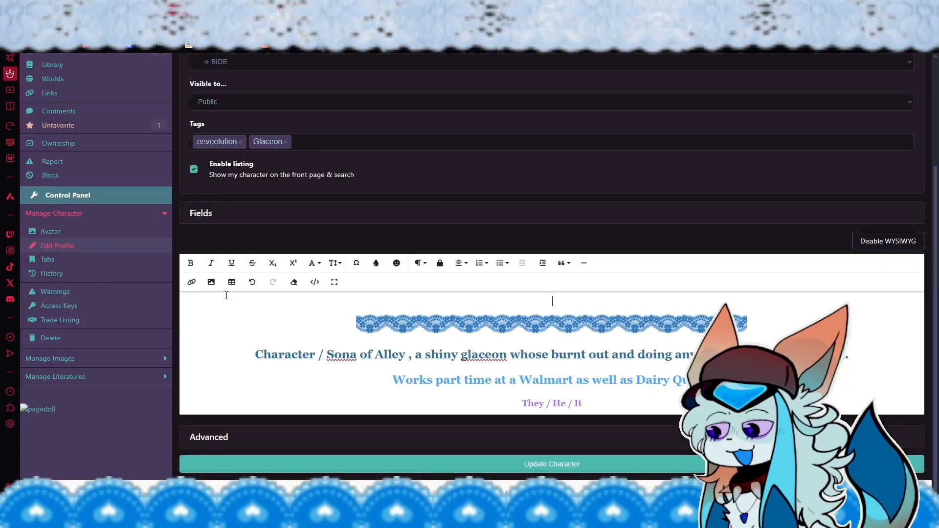
{"action": "left_click", "coordinate": [211, 283]}
{"action": "key", "text": "ctrl+v"}
{"action": "left_click", "coordinate": [321, 333]}
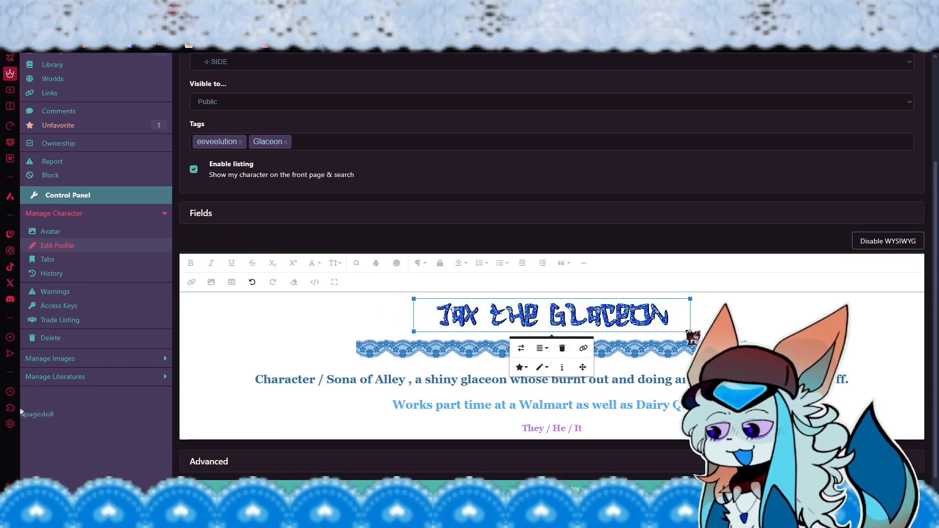
Step: Enlarge the "Jax The Glaceon" glitter image and set its width to 800
{"action": "left_click_drag", "start_coordinate": [689, 332], "coordinate": [698, 342]}
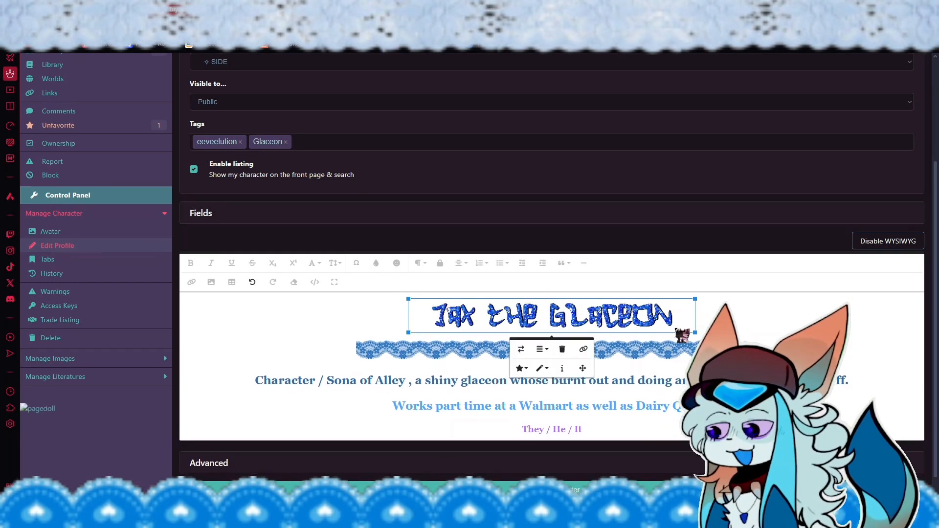
{"action": "left_click", "coordinate": [583, 368]}
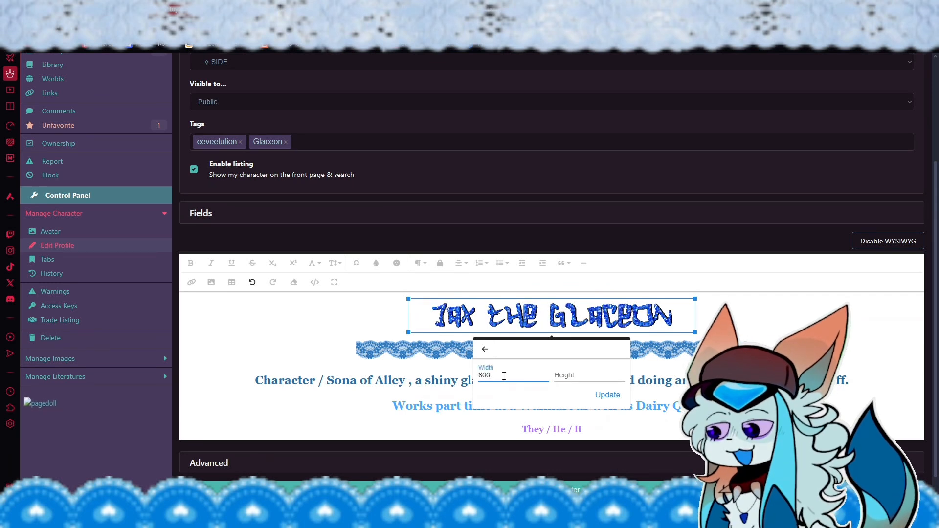
{"action": "key", "text": "Return"}
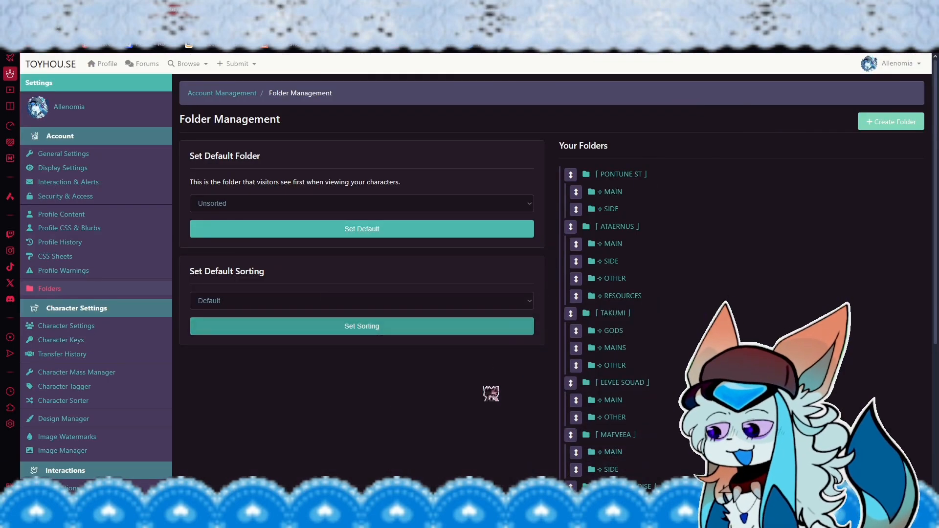
Step: Go to the account's characters page and look through the STORAGE // OTHER folder and its subfolders
{"action": "left_click", "coordinate": [885, 69]}
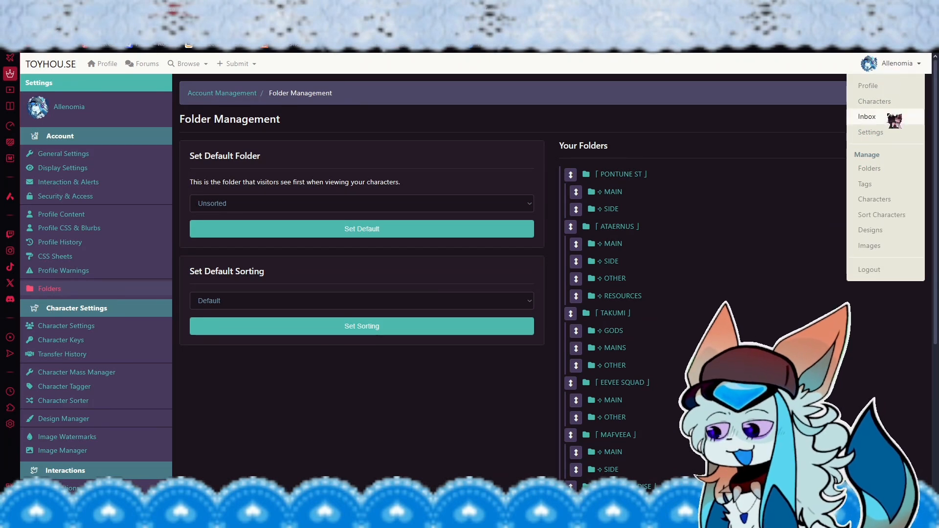
{"action": "left_click", "coordinate": [874, 102]}
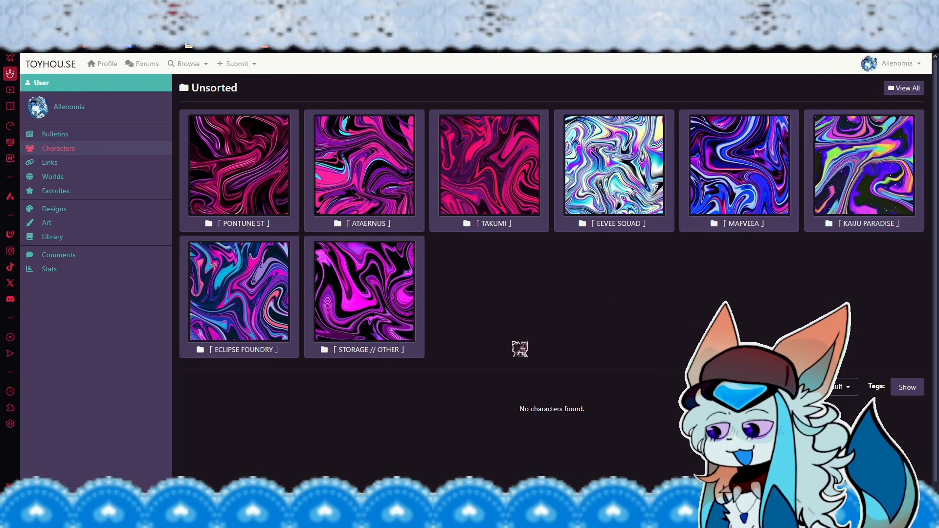
{"action": "left_click", "coordinate": [414, 289]}
{"action": "scroll", "coordinate": [487, 147], "scroll_direction": "down", "scroll_amount": 5}
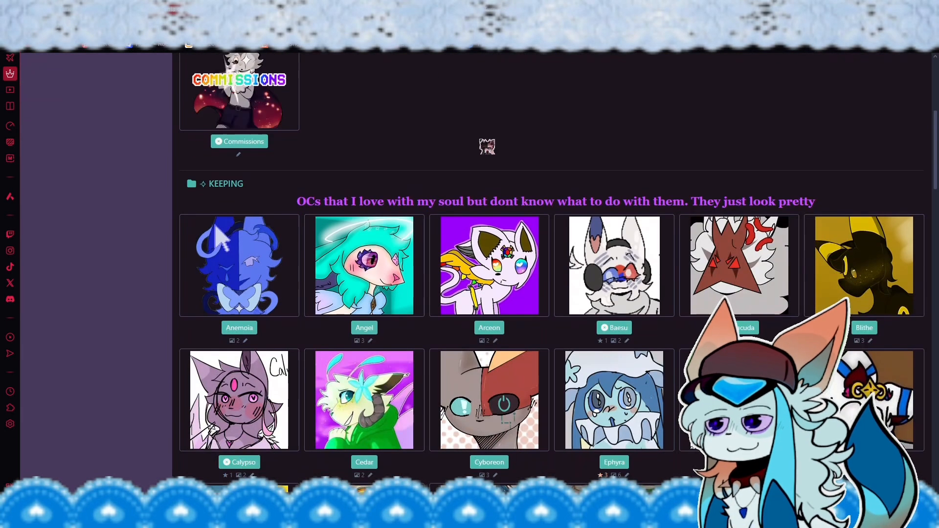
{"action": "scroll", "coordinate": [487, 146], "scroll_direction": "down", "scroll_amount": 20}
{"action": "scroll", "coordinate": [550, 288], "scroll_direction": "up", "scroll_amount": 20}
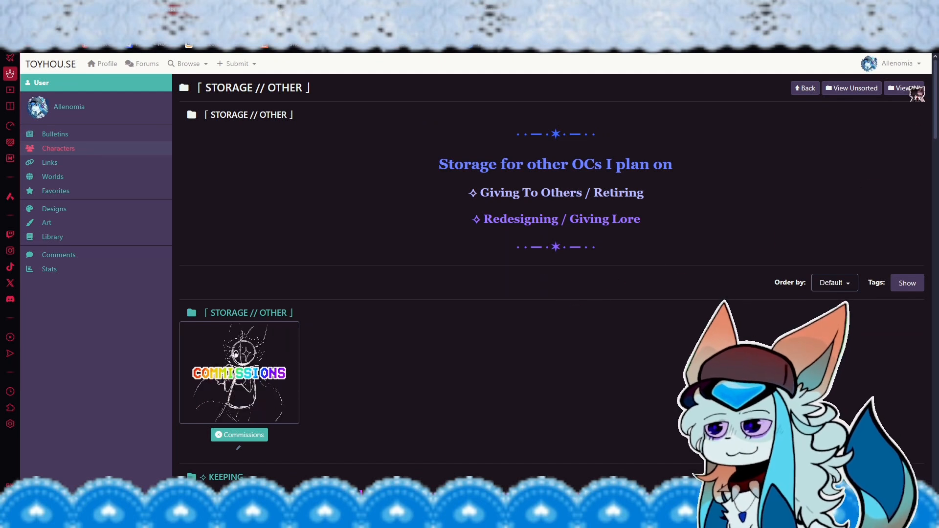
Step: Start a new folder in the folder management page and choose PONTUNE ST as its parent folder
{"action": "left_click", "coordinate": [898, 63]}
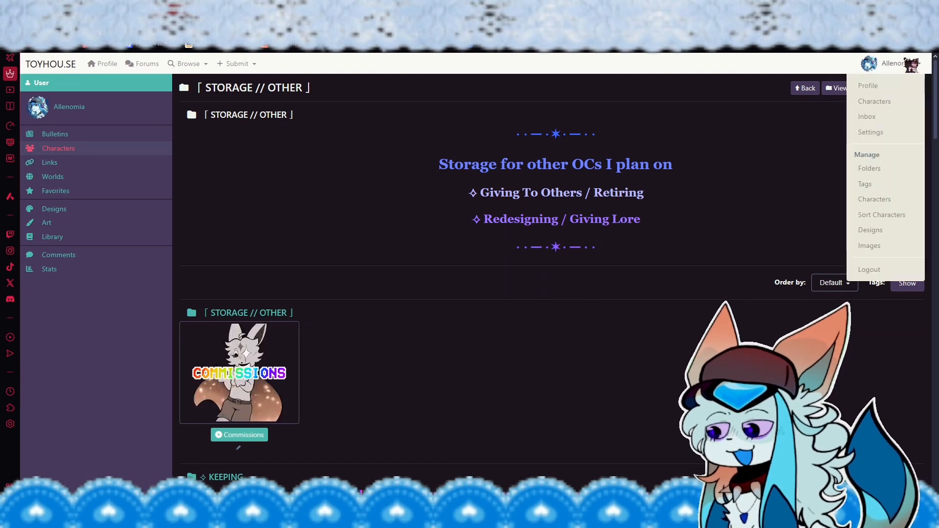
{"action": "left_click", "coordinate": [889, 170]}
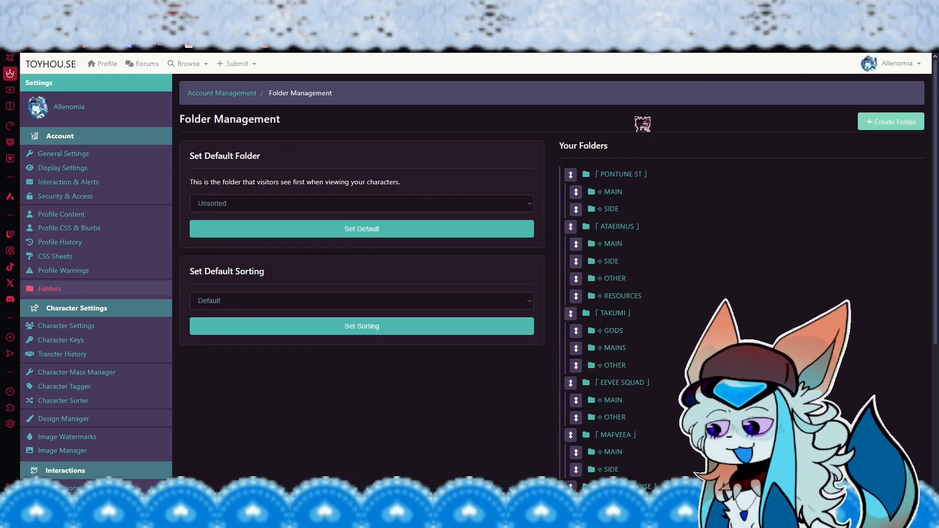
{"action": "left_click", "coordinate": [883, 124]}
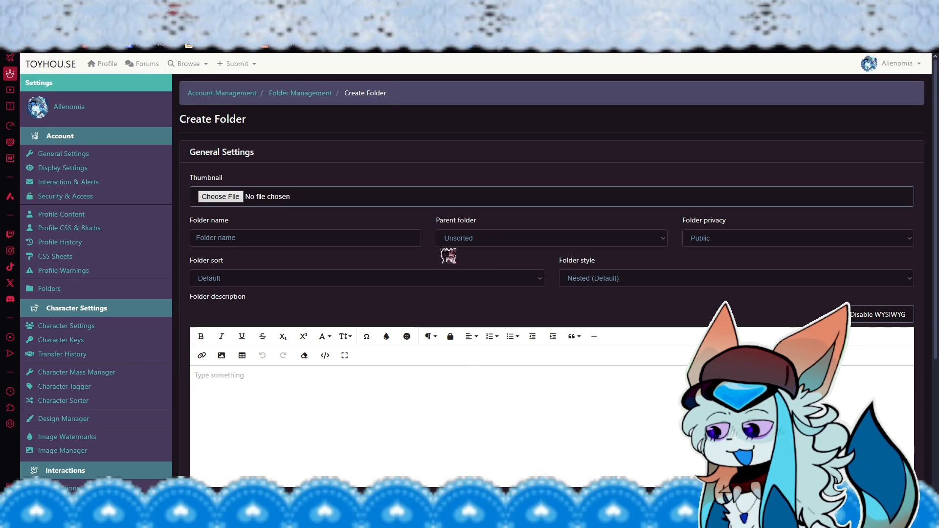
{"action": "left_click", "coordinate": [568, 243]}
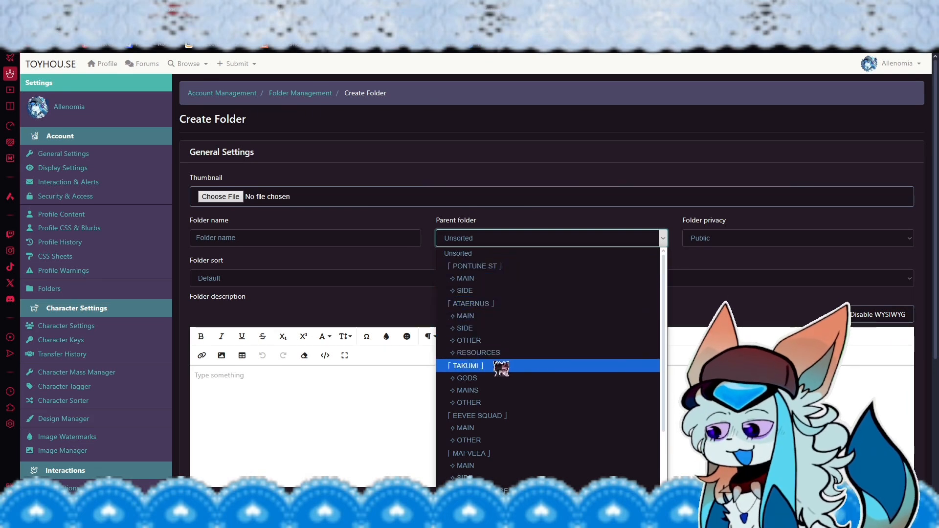
{"action": "left_click", "coordinate": [477, 267]}
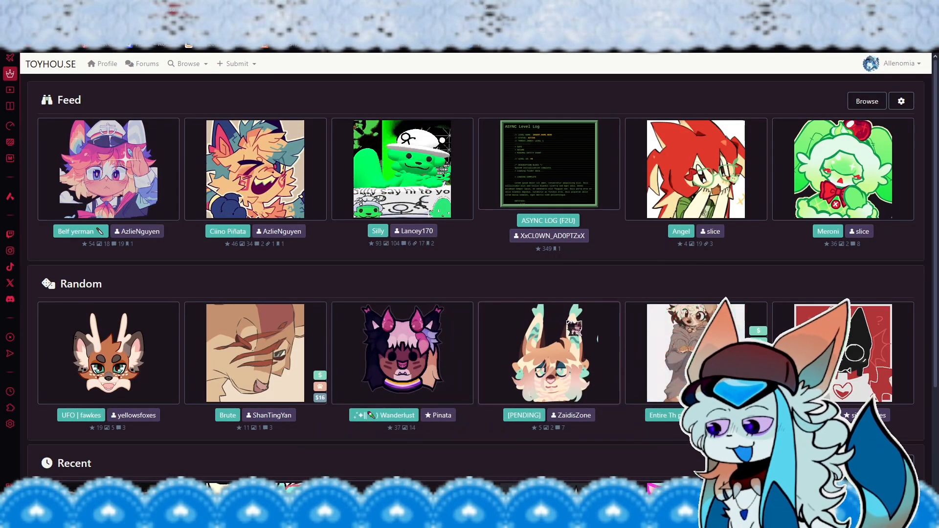
Step: Look through the Feed, Random and Recent character sections of the front page
{"action": "scroll", "coordinate": [506, 252], "scroll_direction": "down", "scroll_amount": 2}
{"action": "scroll", "coordinate": [532, 254], "scroll_direction": "down", "scroll_amount": 2}
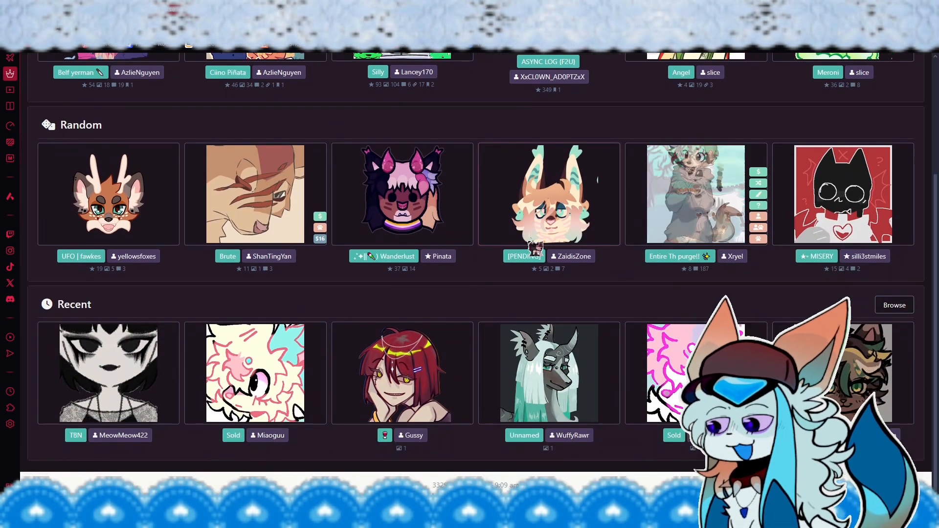
{"action": "scroll", "coordinate": [627, 381], "scroll_direction": "up", "scroll_amount": 3}
{"action": "scroll", "coordinate": [697, 195], "scroll_direction": "down", "scroll_amount": 3}
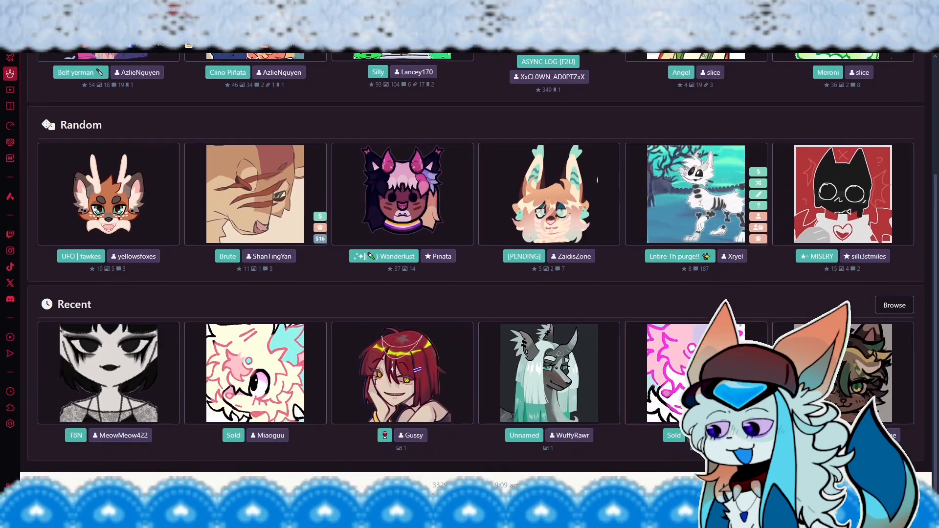
Step: Open the subscription options on the profile of the creator of the recent character "Sold"
{"action": "left_click", "coordinate": [697, 194]}
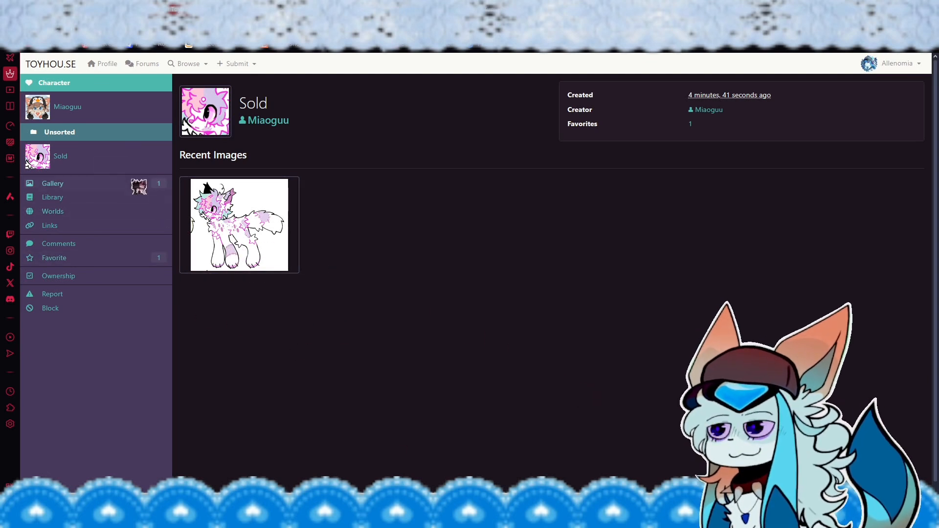
{"action": "left_click", "coordinate": [272, 123]}
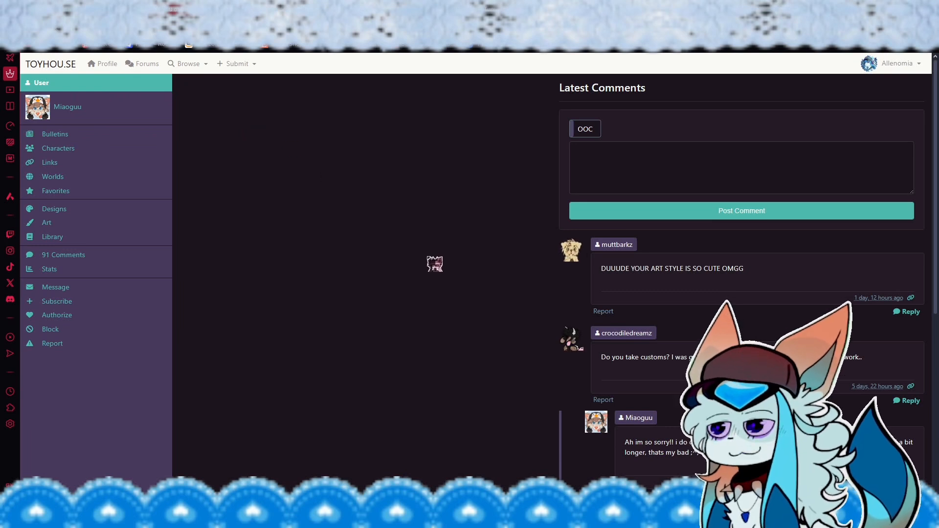
{"action": "left_click", "coordinate": [101, 306]}
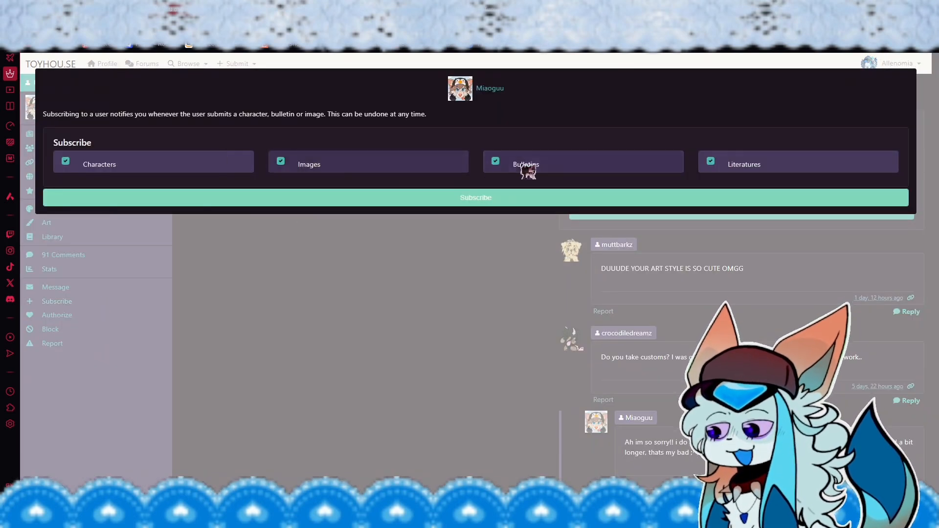